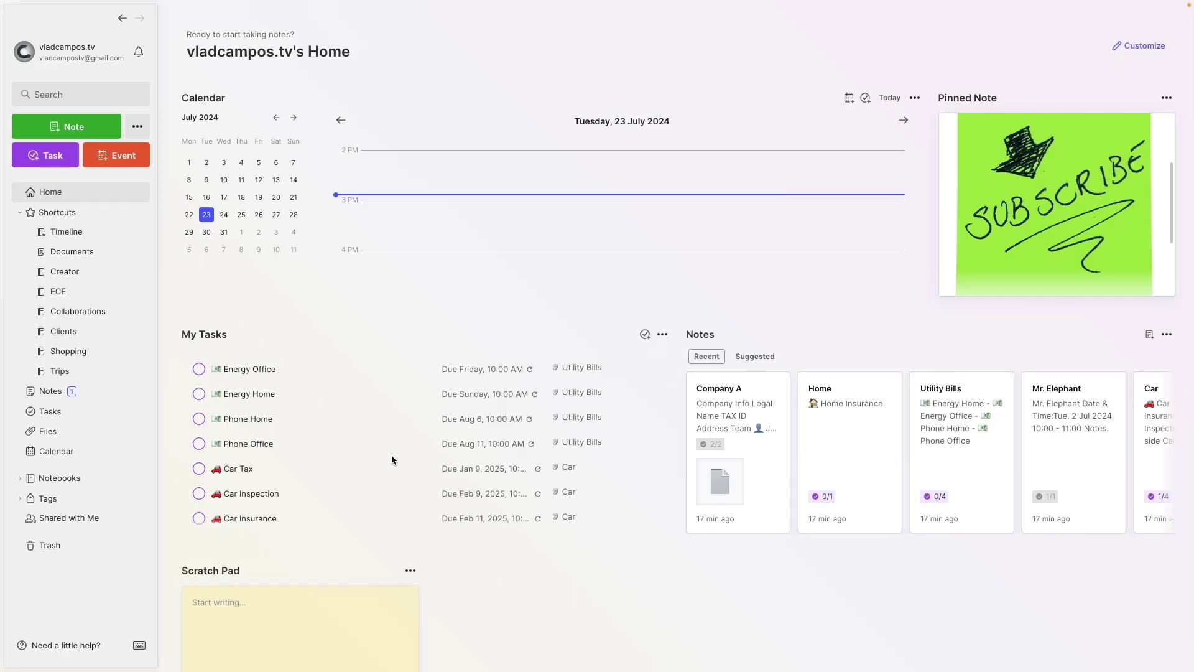
Search reminderOrder:* to list the 13 notes that have reminders.
click(74, 94)
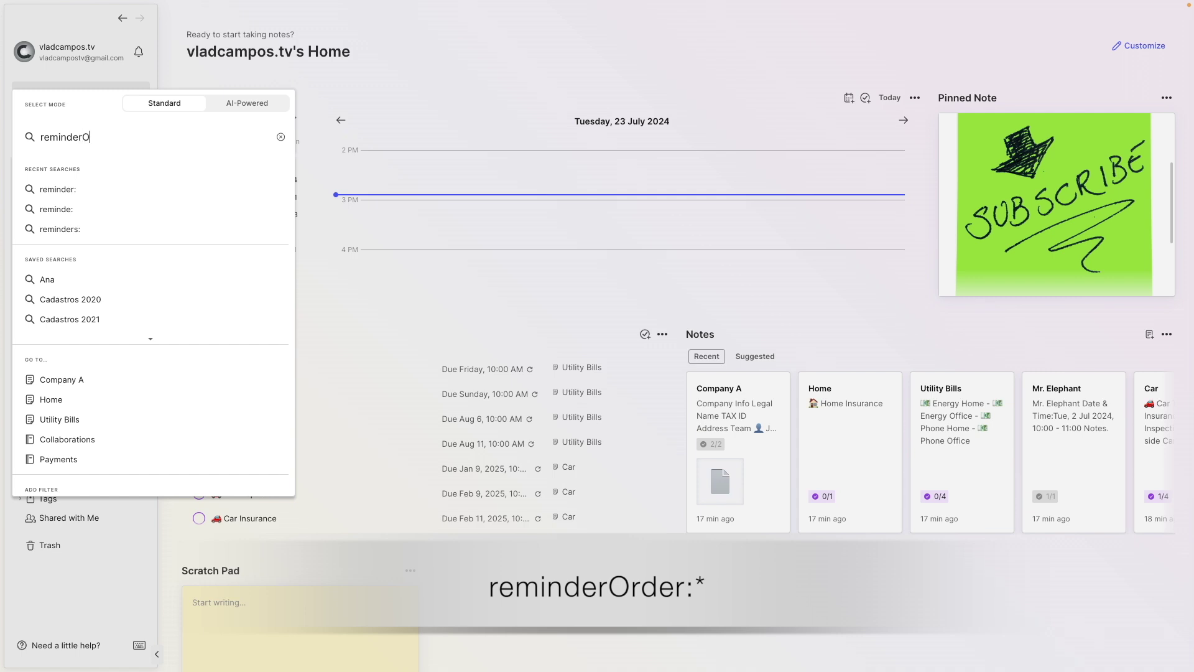
text(rder:*)
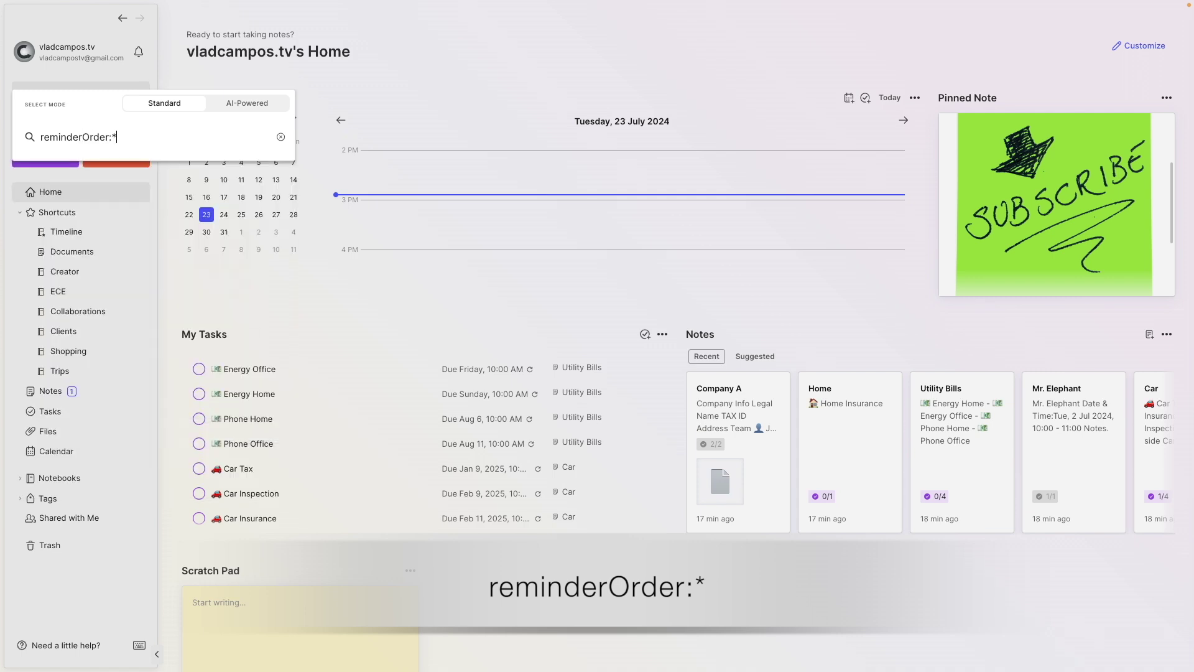
key(Return)
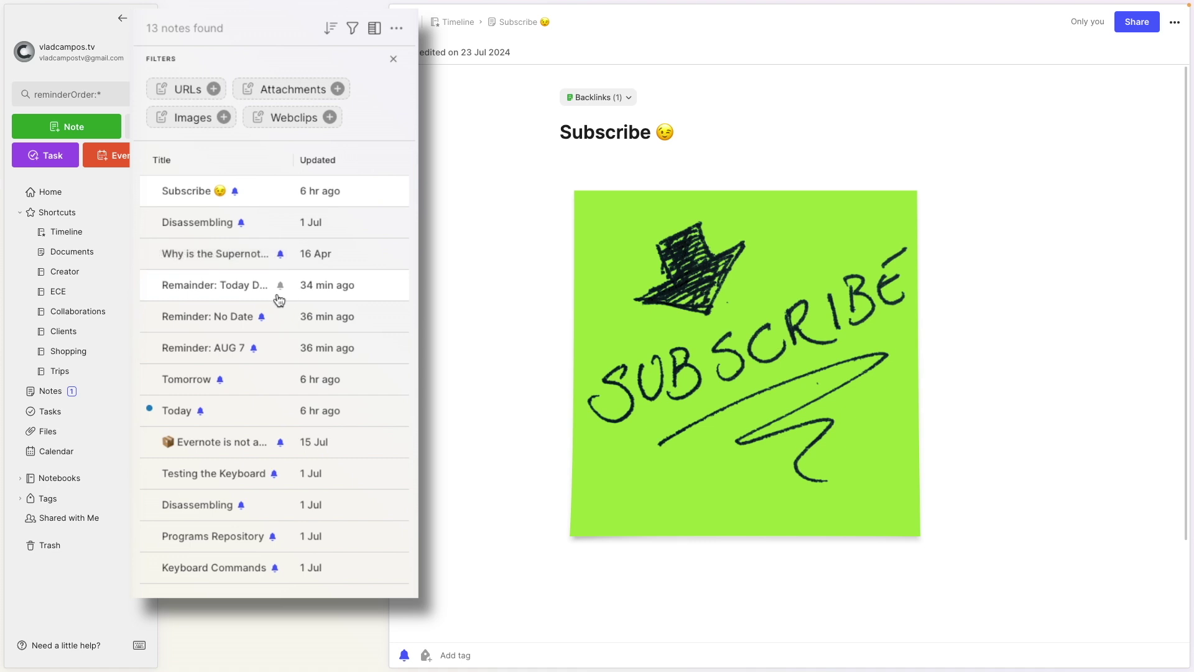
Open the Tomorrow, Today and 'Evernote is not an Archive' notes in turn.
click(271, 382)
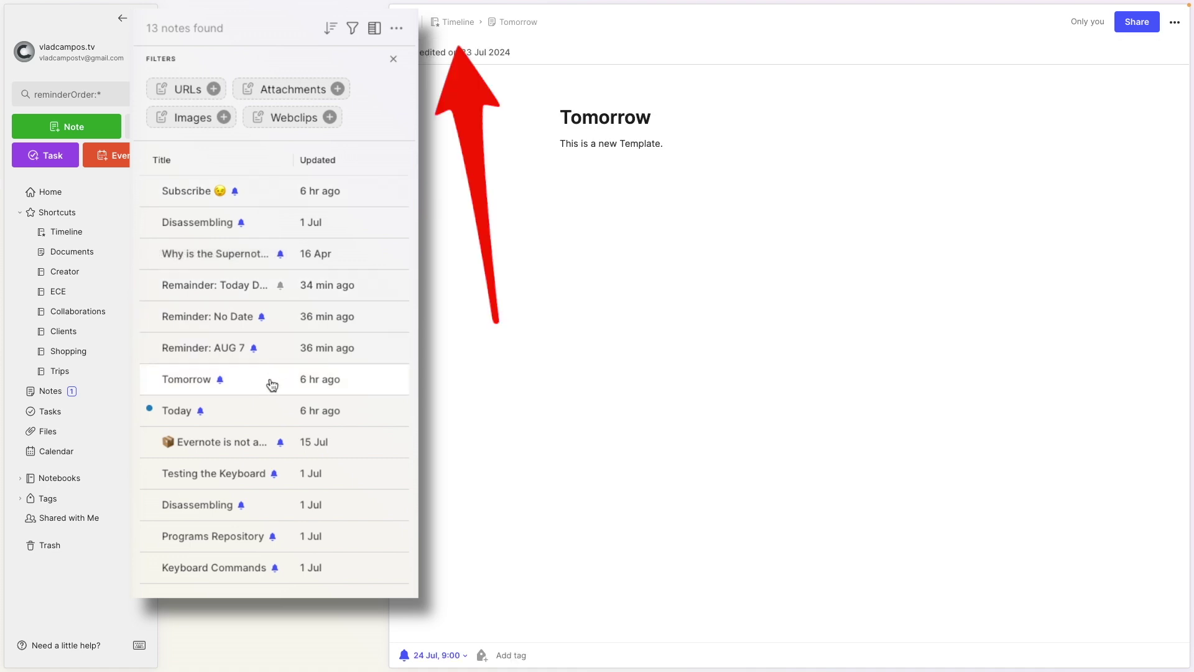
click(260, 418)
click(253, 446)
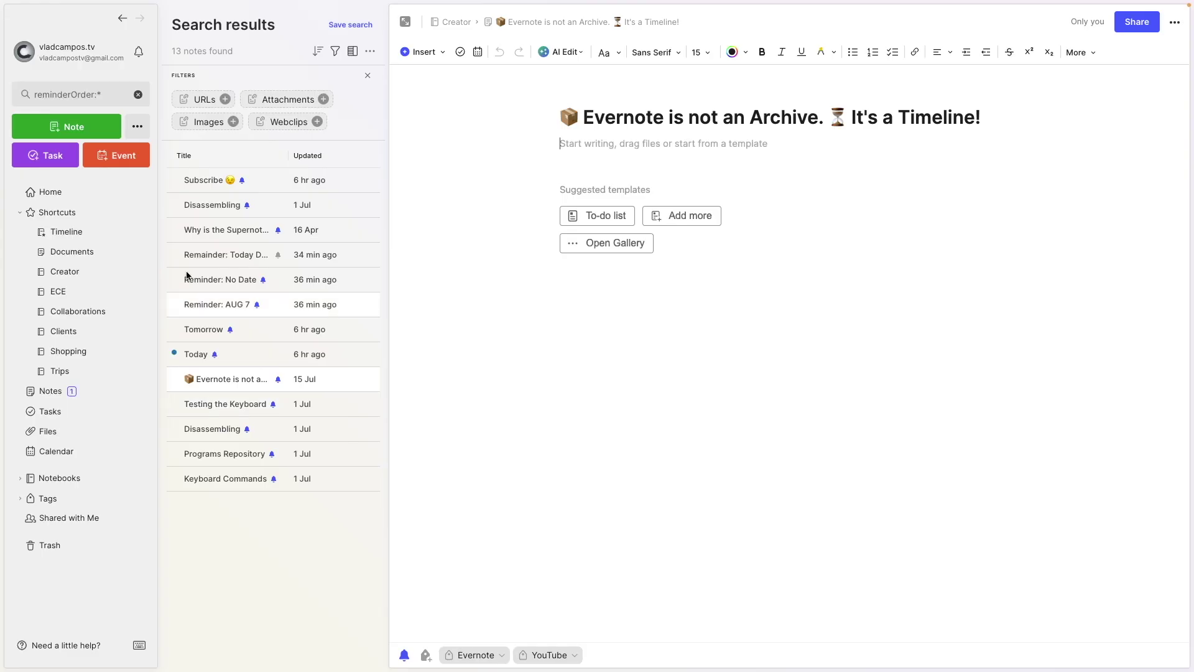
Add notebook:Creator to the reminder query, narrowing results to 3 notes.
click(114, 99)
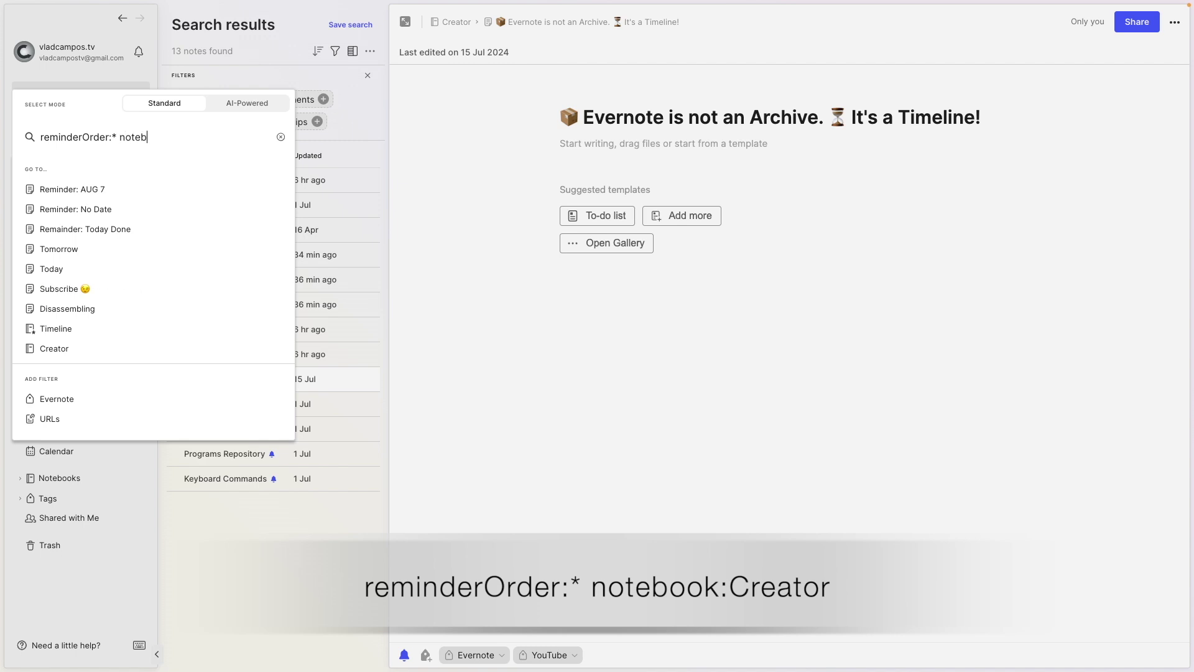
text(:Cre)
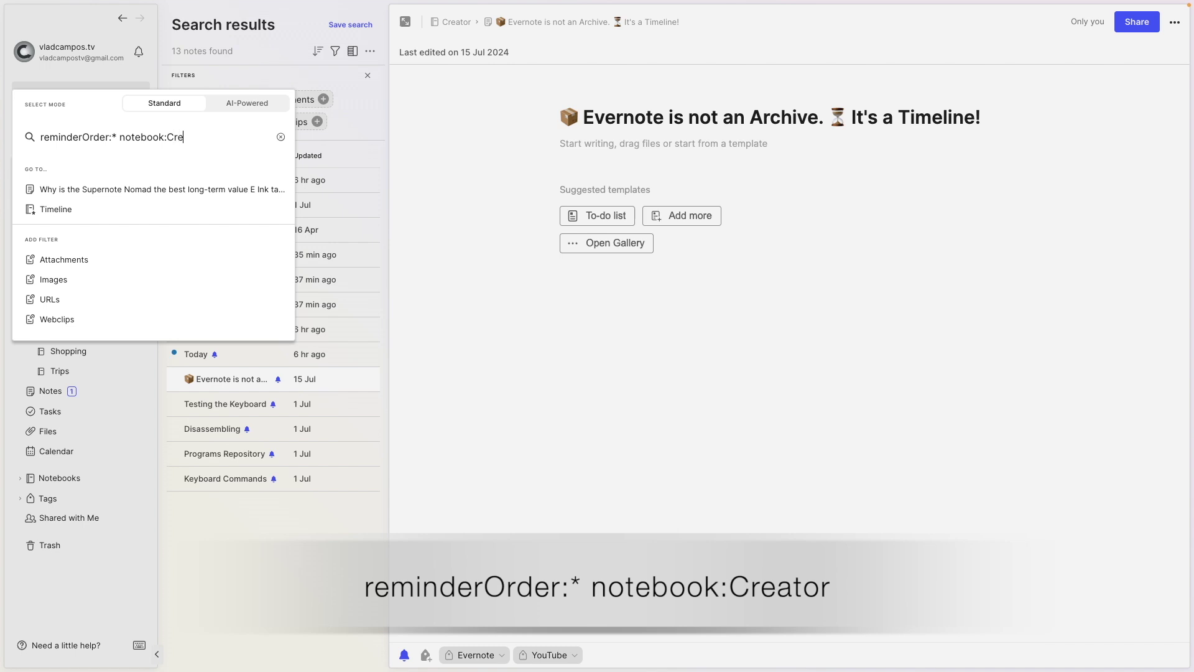
text(ator)
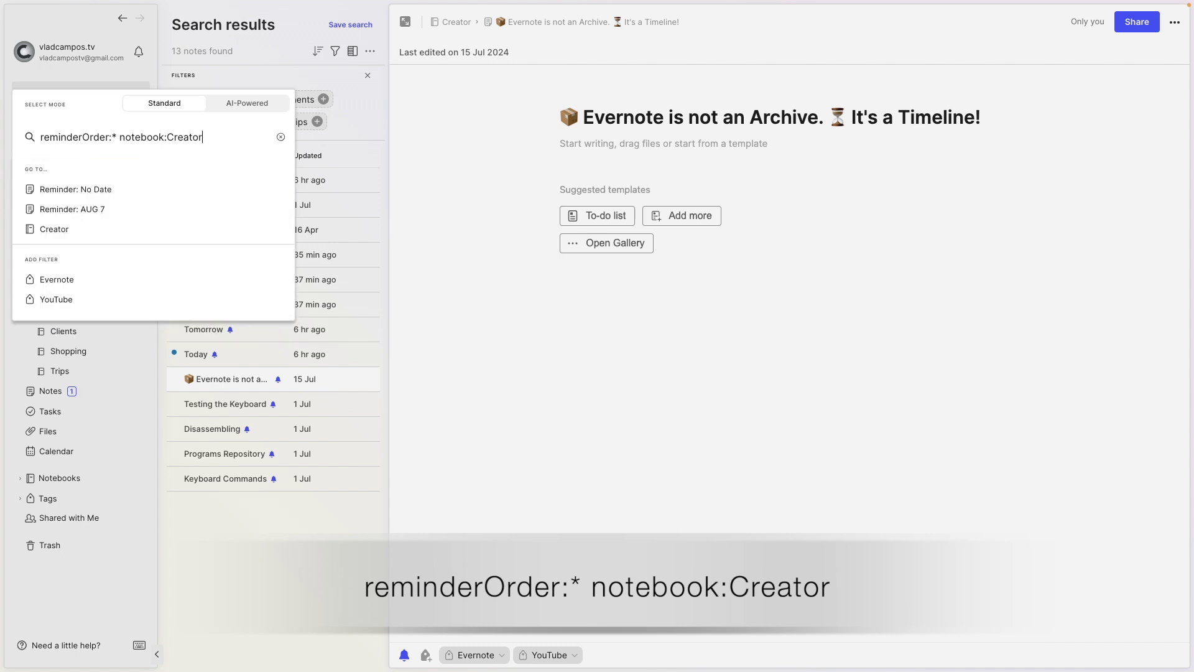
key(Return)
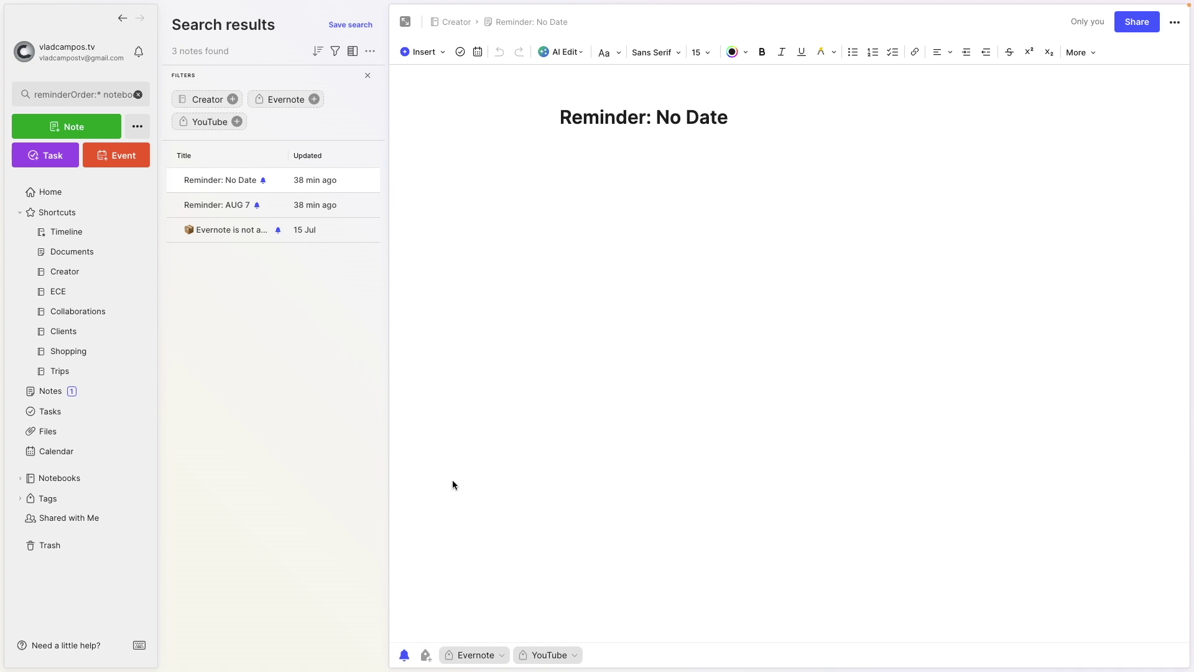
Check a note's reminder menu without changes, then open the Reminder: AUG 7 note.
click(404, 651)
click(479, 544)
click(240, 207)
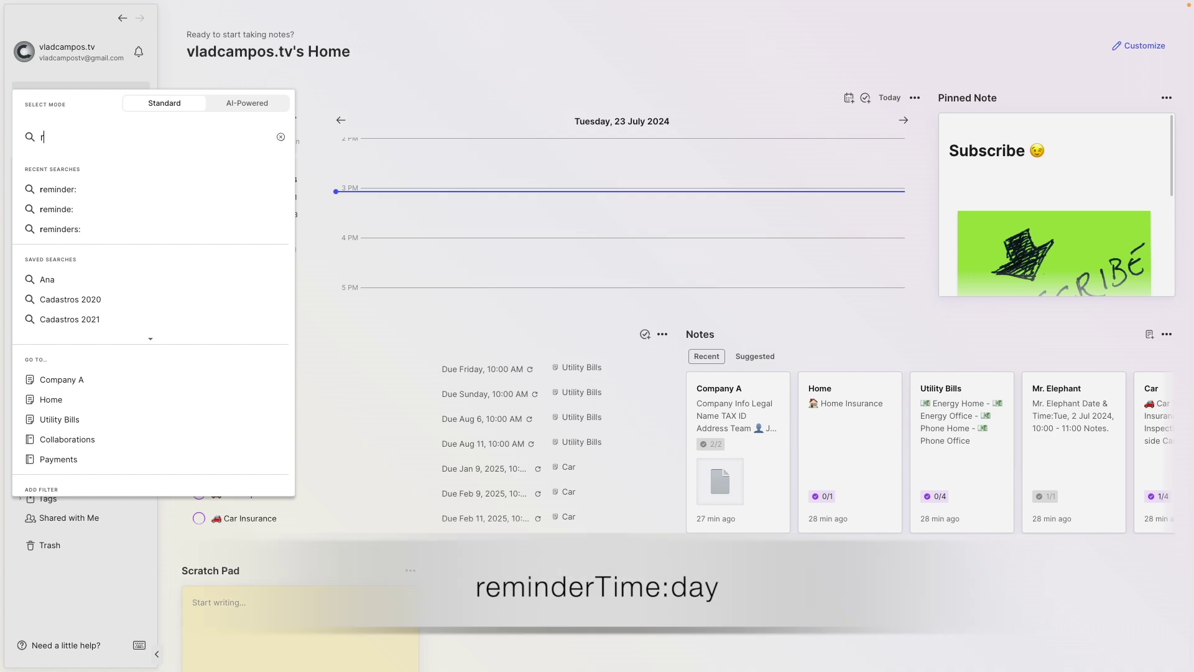
Run reminderTime:day to list the 4 notes with reminders due today or later.
text(Time:day)
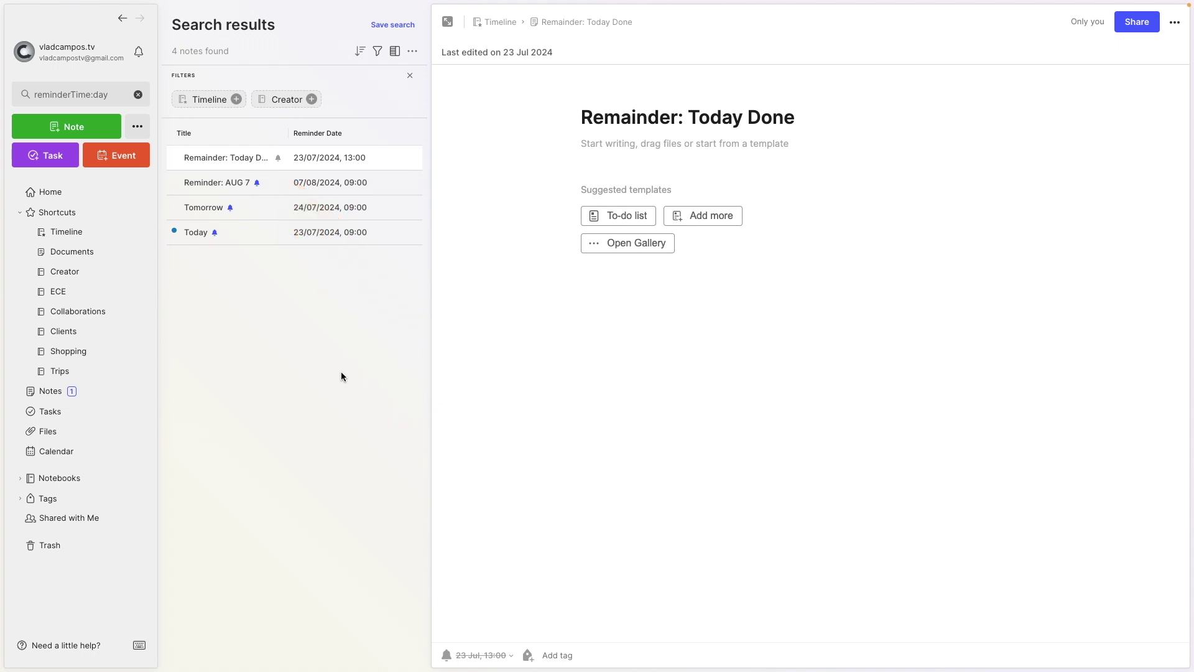
click(113, 92)
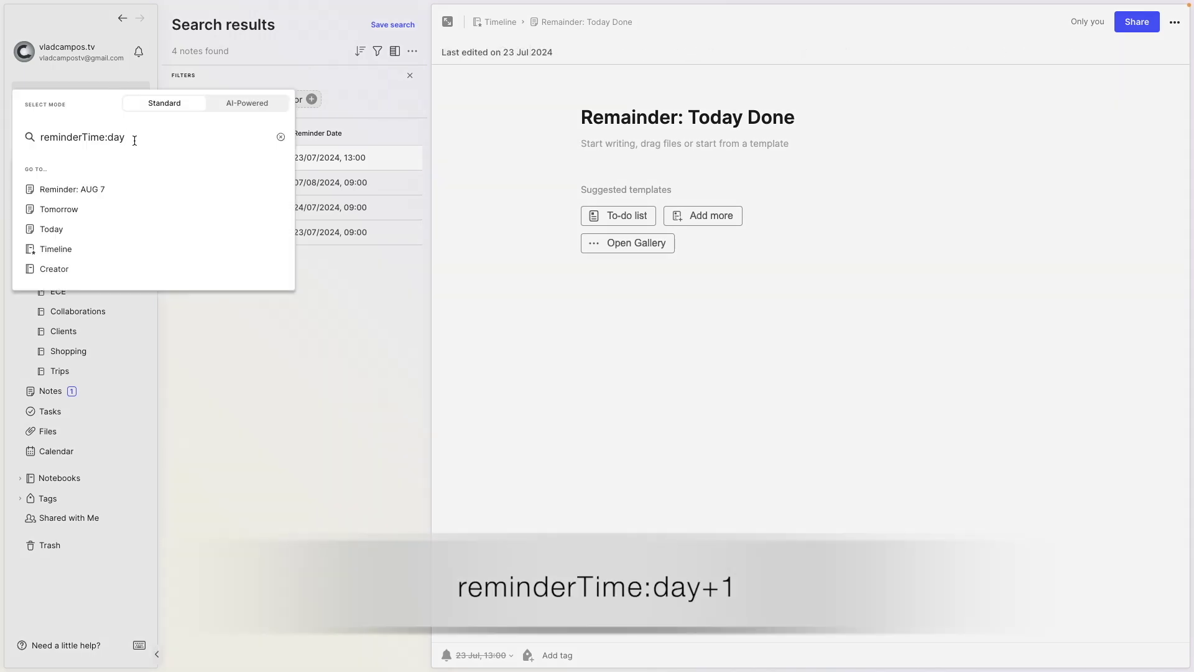
Run the edited reminderTime:day+1 query, returning to all 13 reminder notes with dates shown.
key(Return)
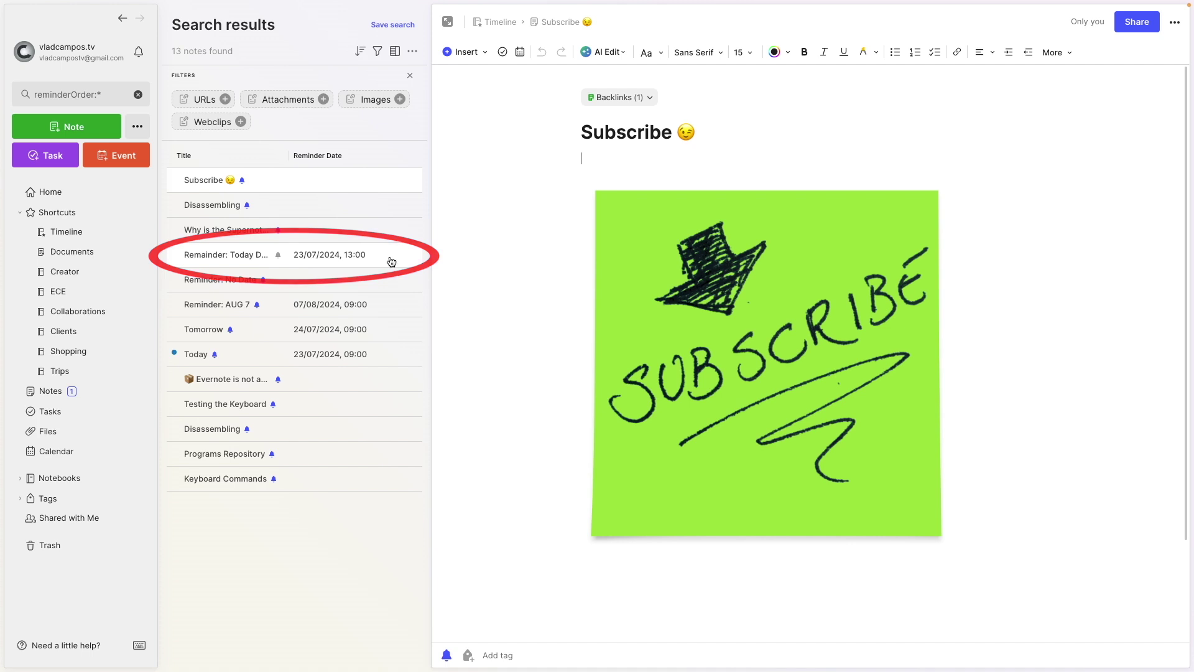
Change the query to reminderDoneTime:day to see reminders completed today.
click(91, 95)
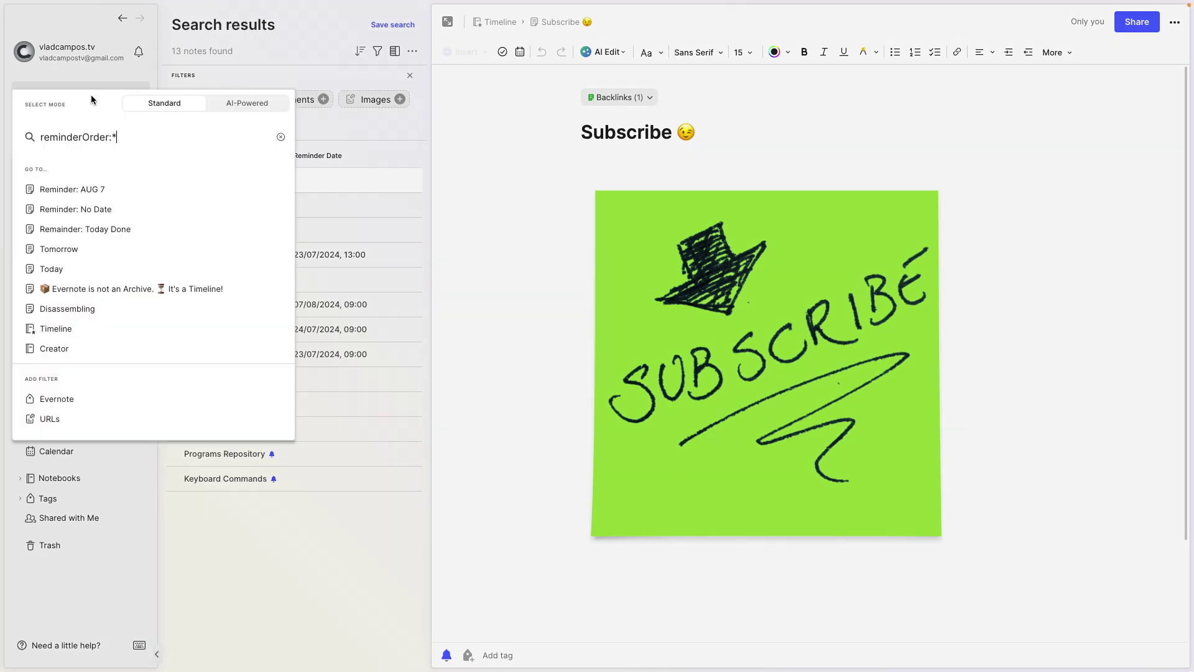
drag(118, 137, 84, 135)
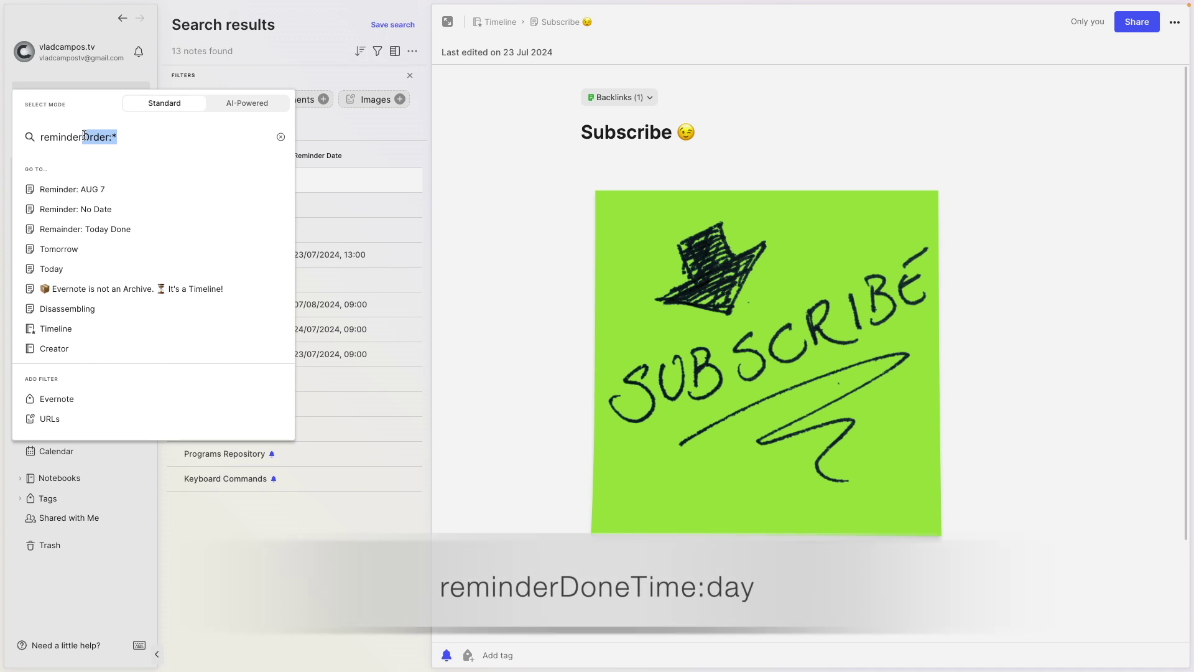
text(DoneTime)
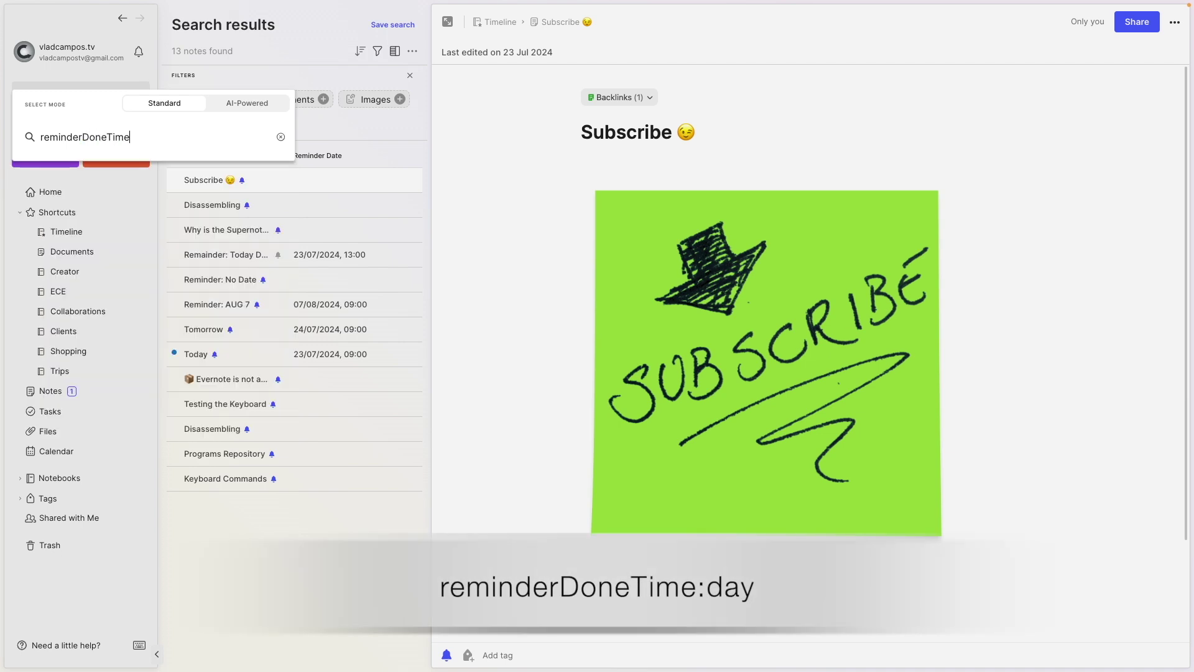
text(:day)
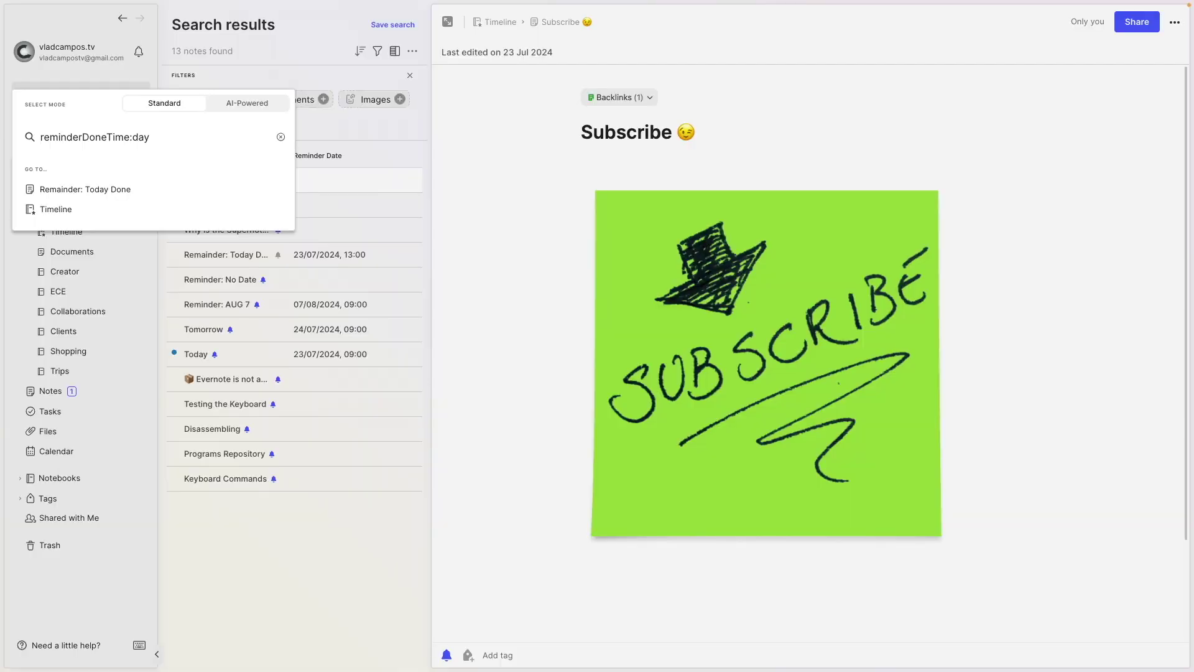
key(Return)
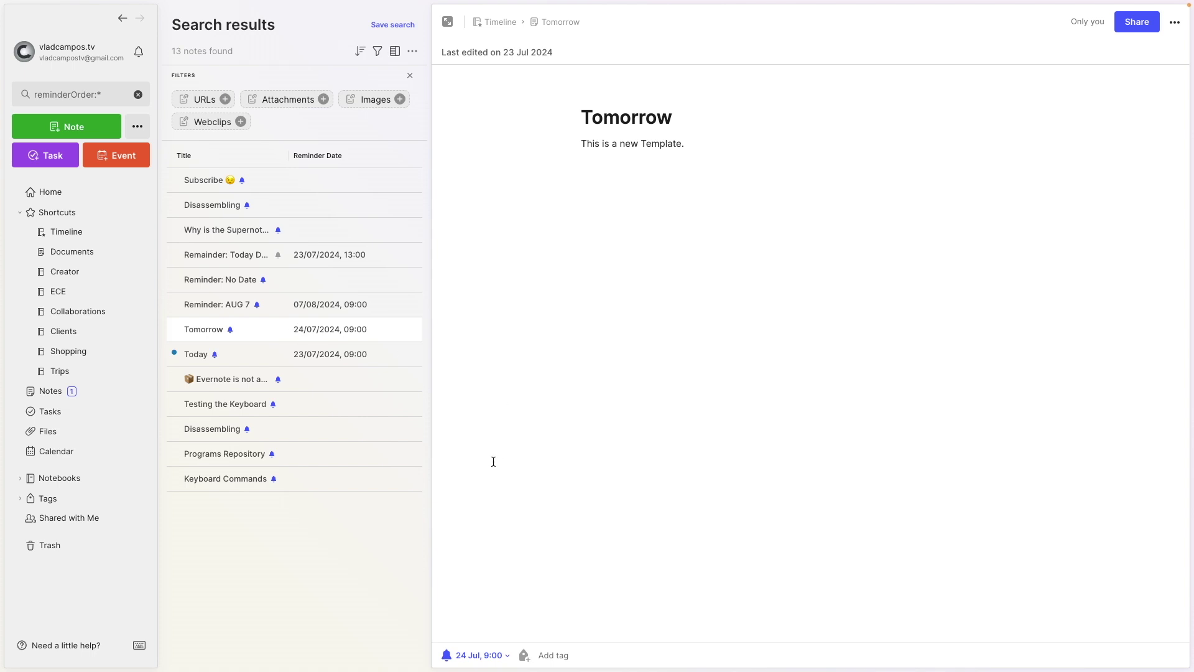
Mark the Tomorrow reminder as done and rerun reminderDoneTime:day, now listing 2 notes.
click(446, 654)
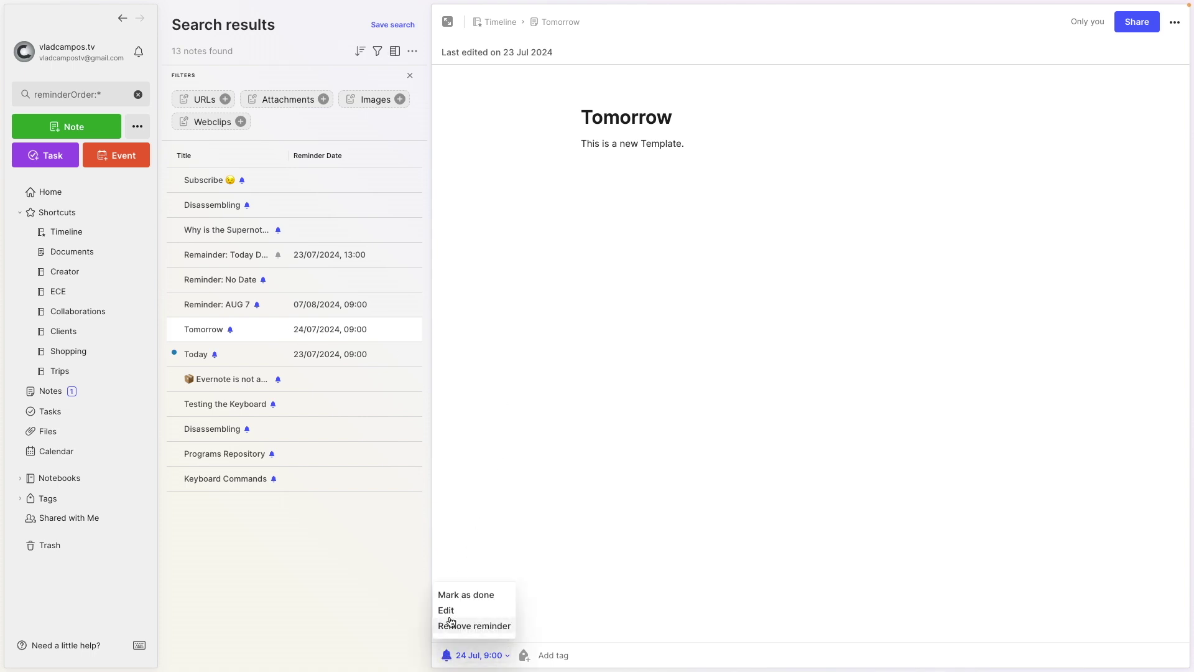
click(452, 597)
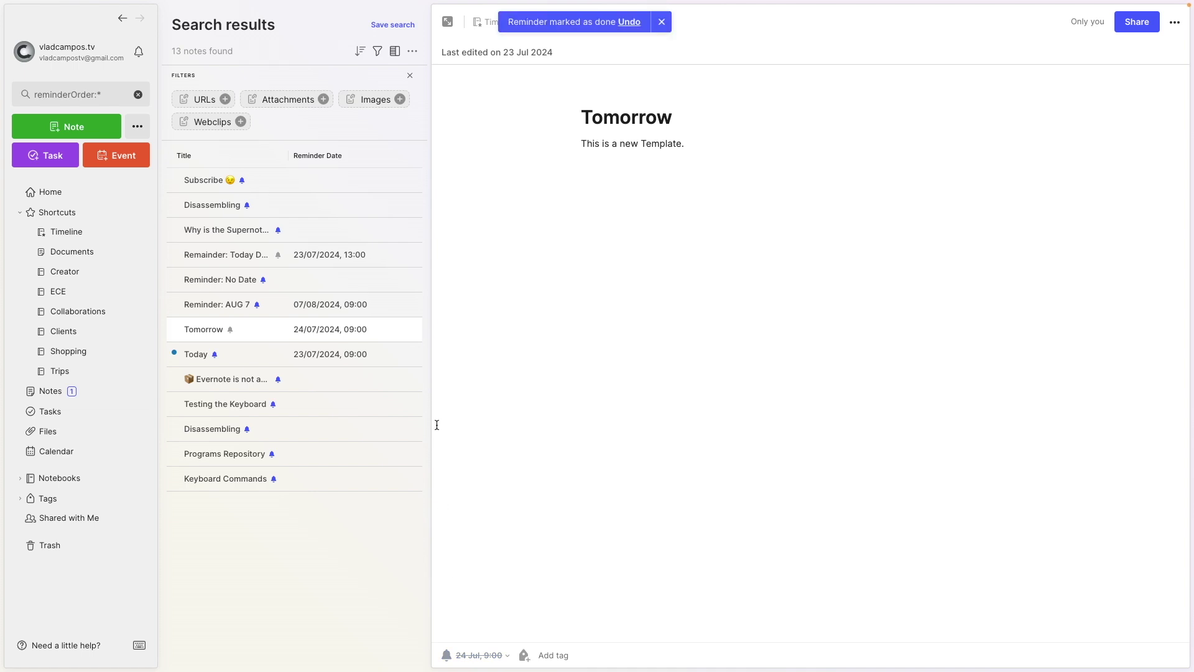
click(114, 100)
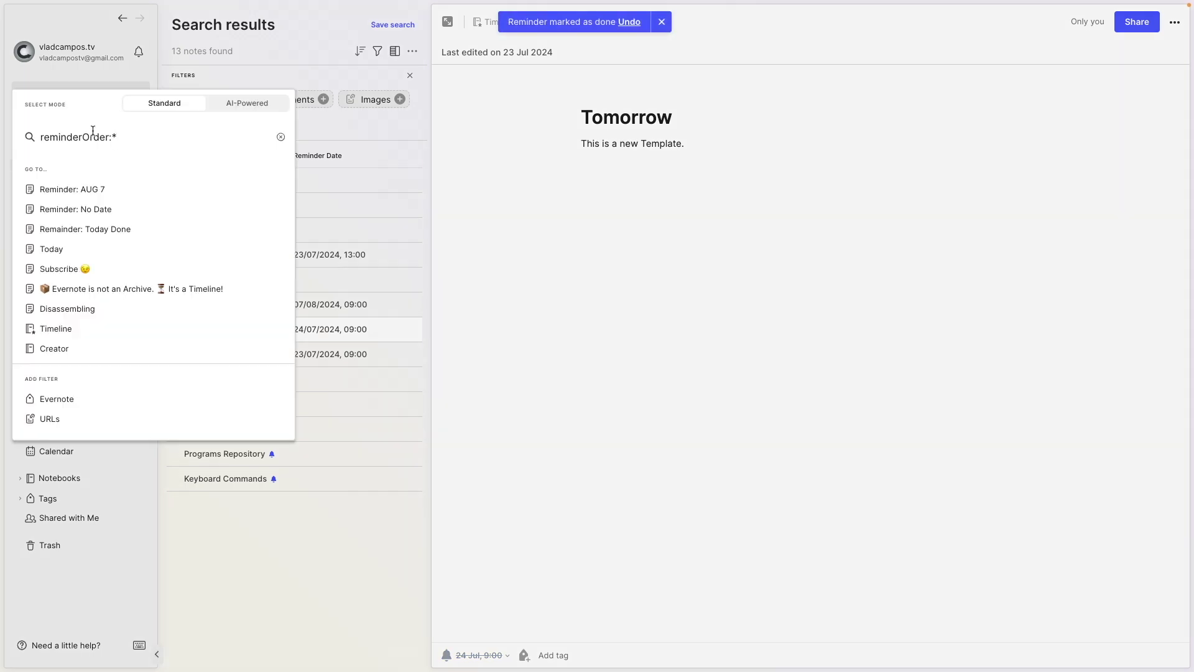
drag(81, 137, 191, 143)
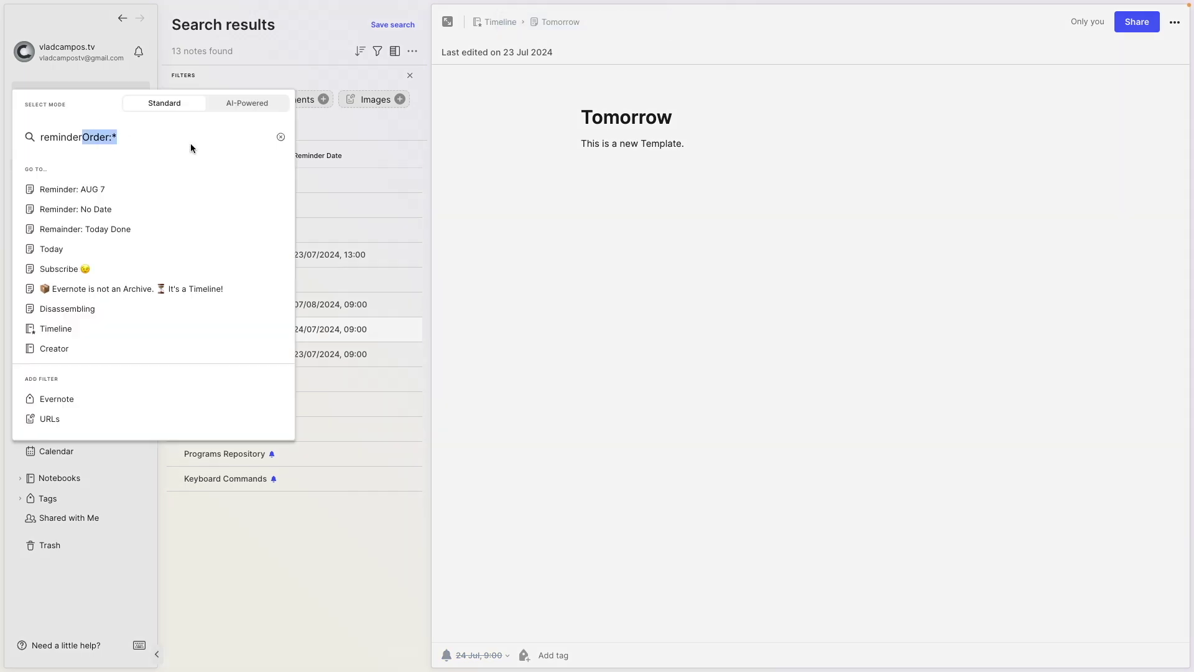
text(DoneTime)
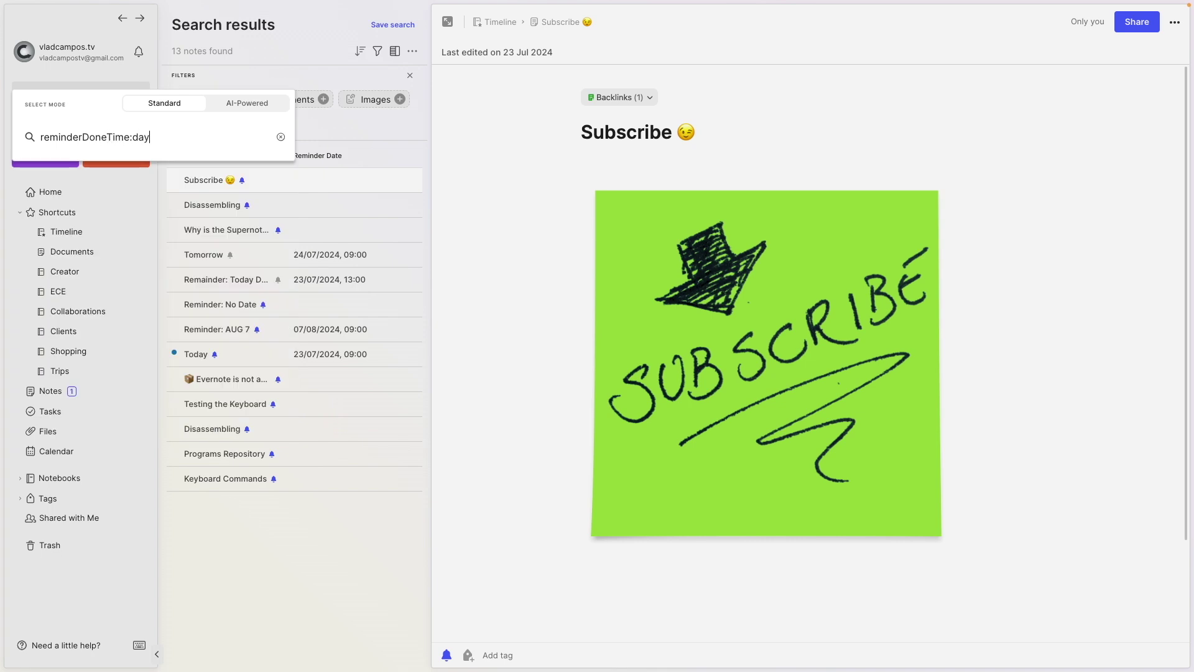
text(:day)
key(Return)
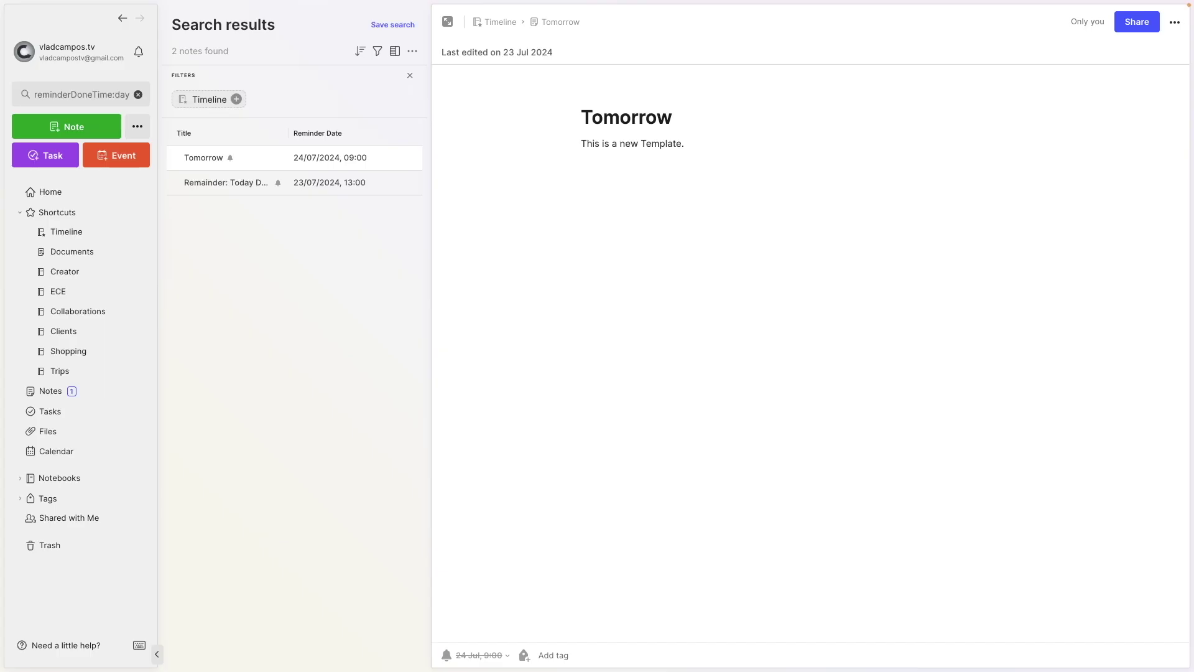
click(102, 95)
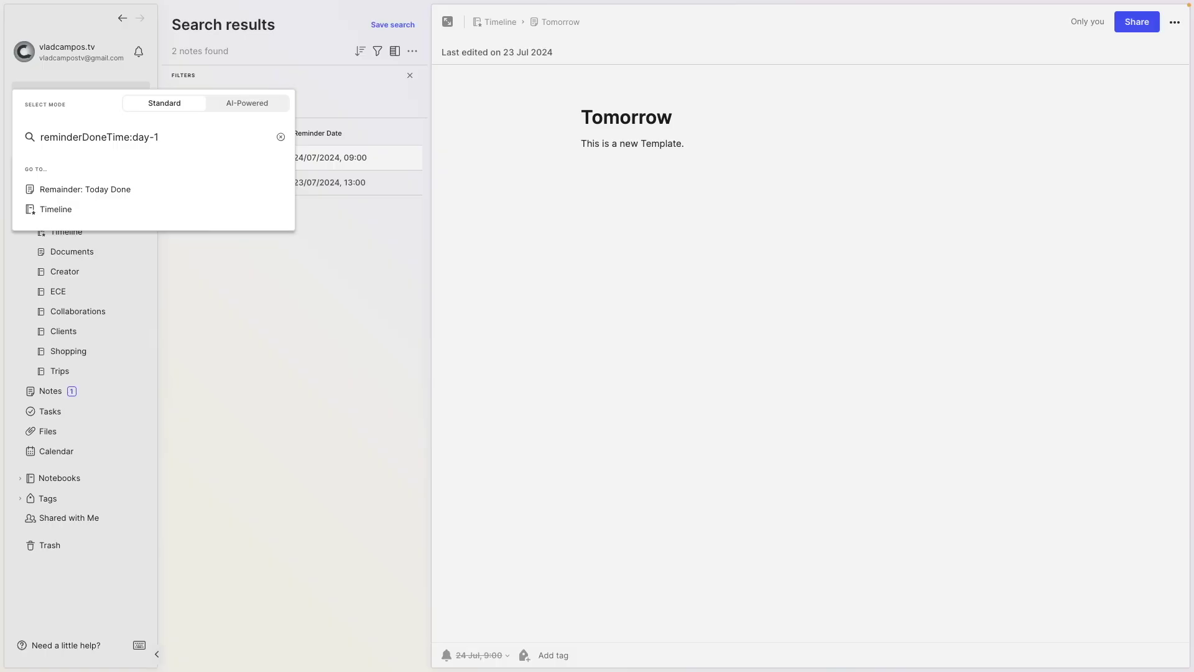
Run reminderDoneTime:day-1, listing Tomorrow and Reminder: Today Done.
key(Return)
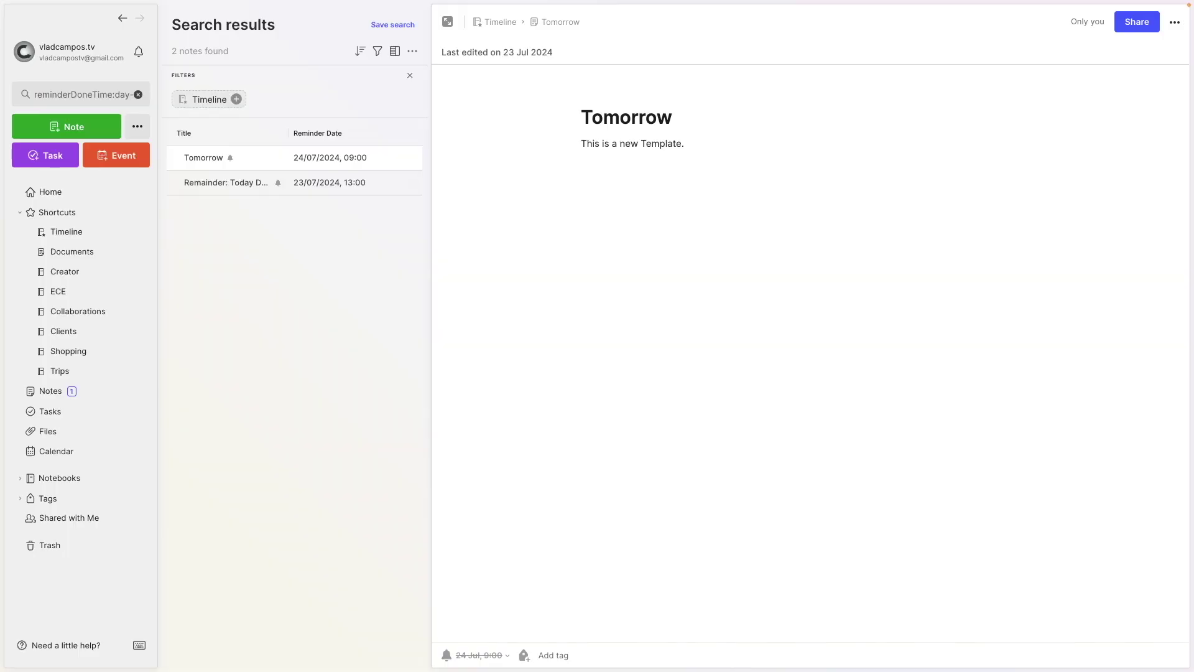
click(77, 96)
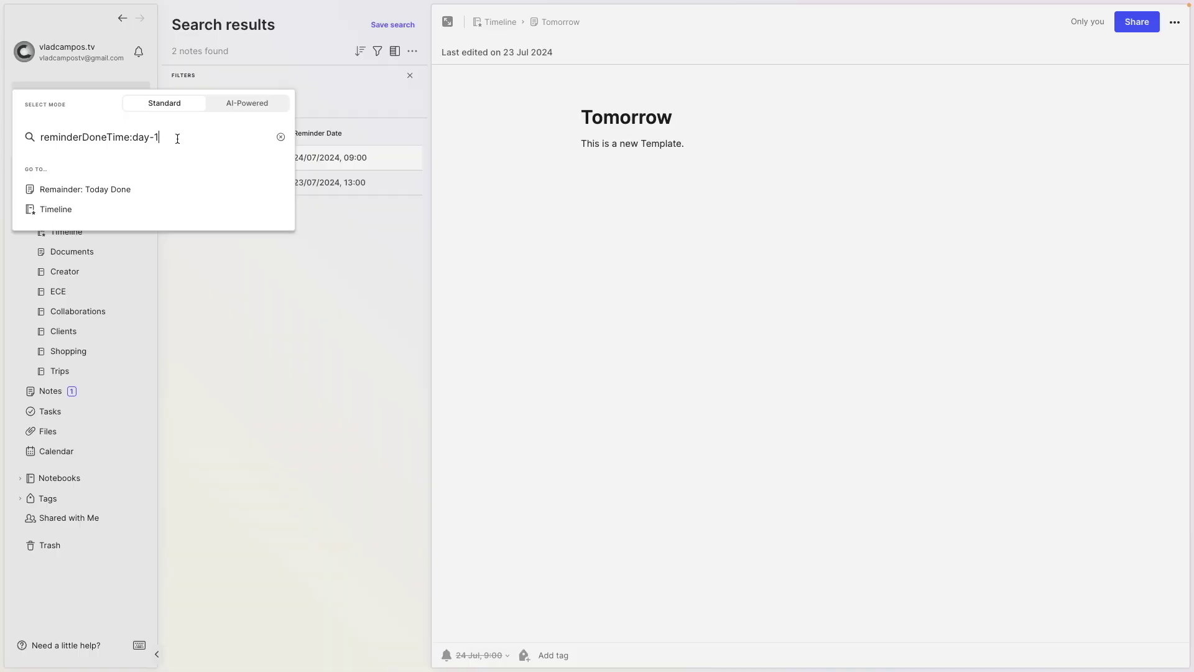
Search reminderDoneTime:day-2 -reminderDoneTime:day-1, which returns no notes.
key(BackSpace)
text(2 -)
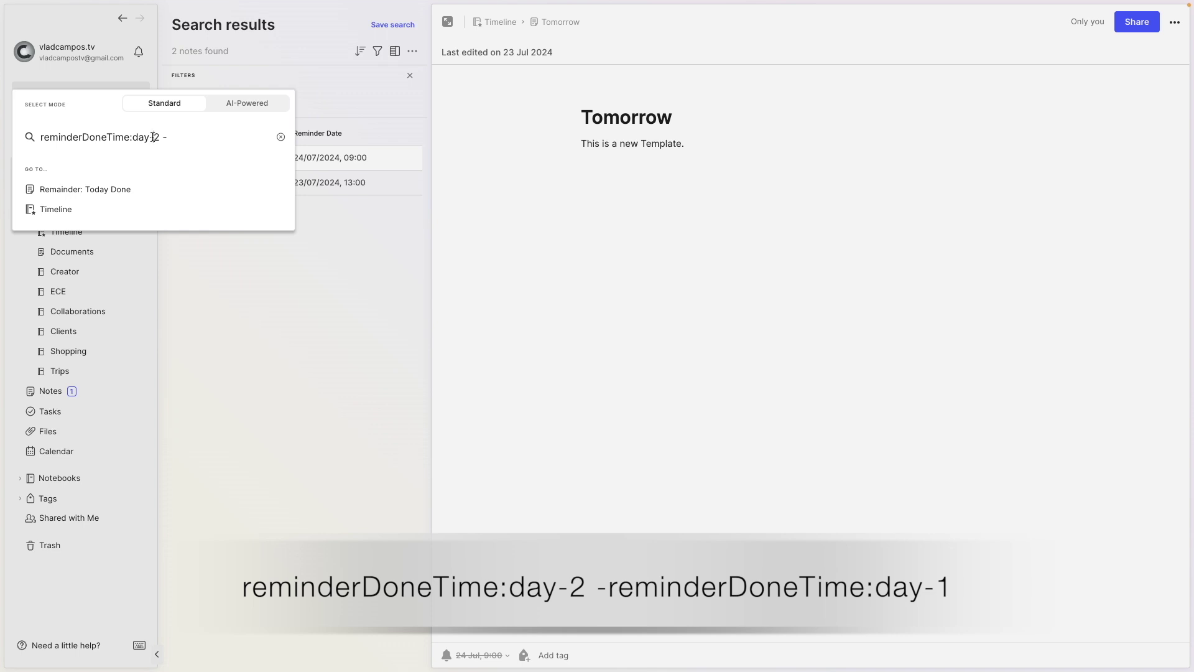
drag(154, 136, 31, 133)
key(ctrl+c)
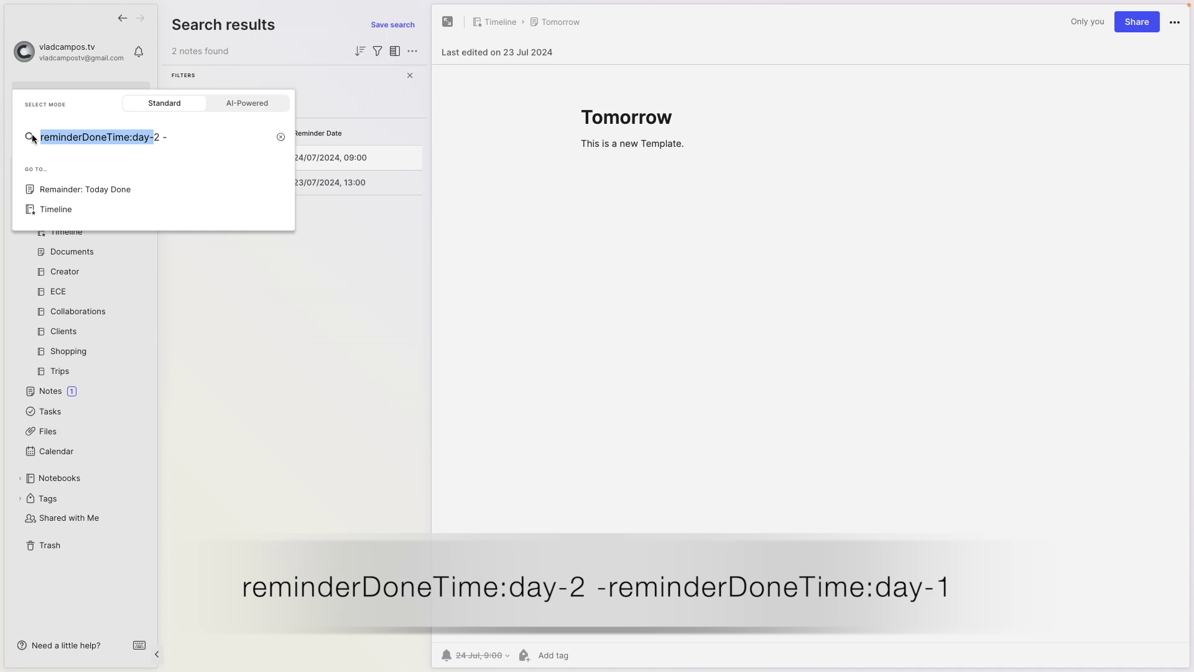
click(208, 137)
key(ctrl+v)
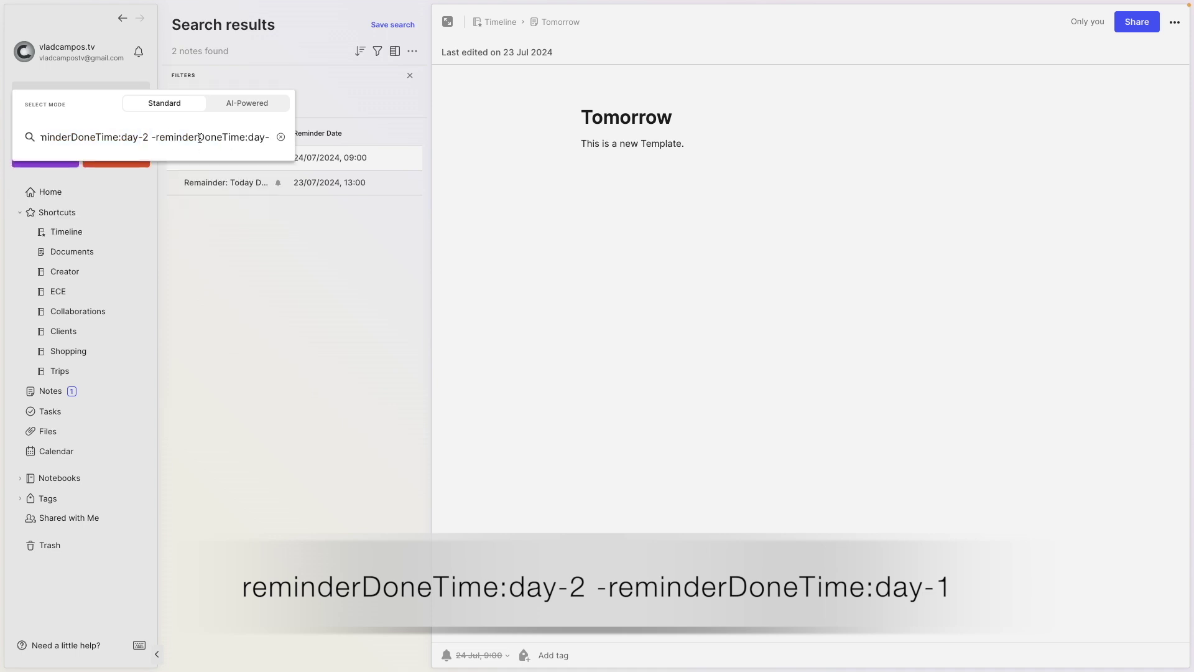
text(1)
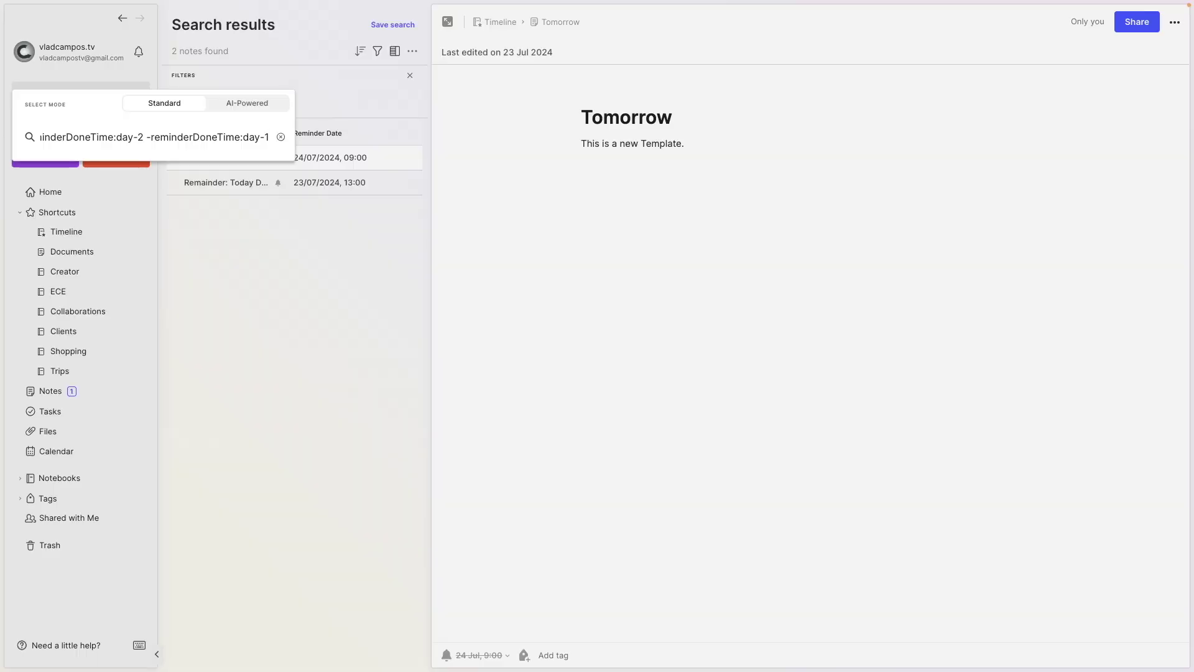
key(Return)
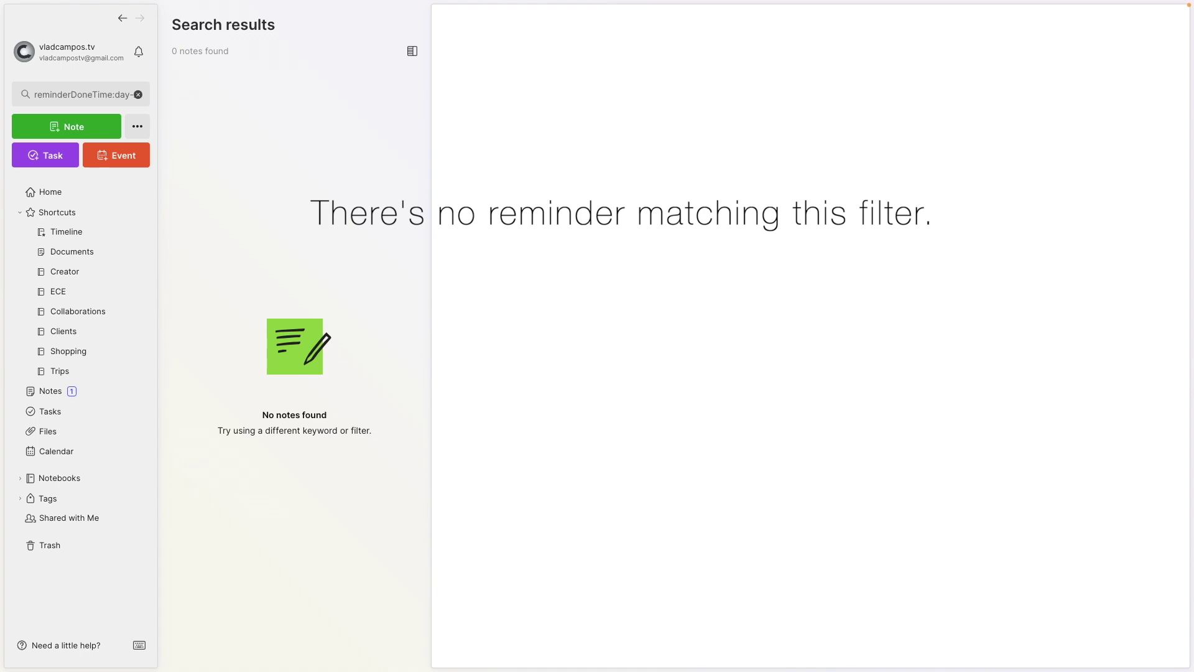
click(102, 93)
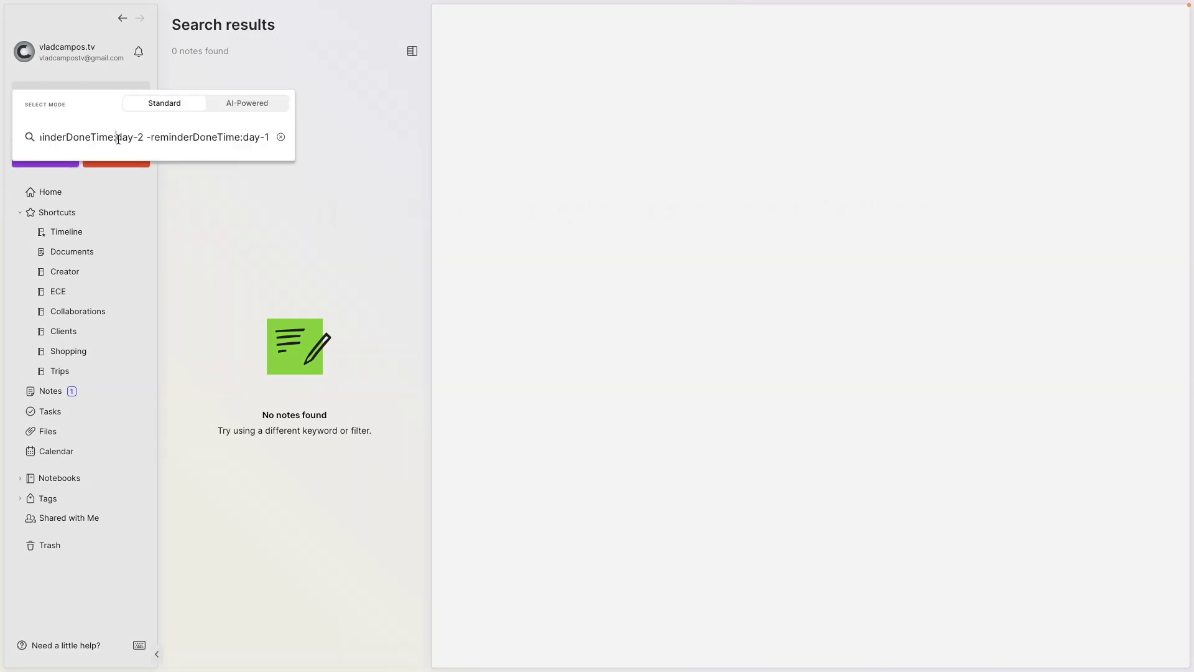
Remove the date-range terms and run reminderDoneTime:*, listing 2 notes with completed reminders.
drag(117, 137, 305, 148)
key(BackSpace)
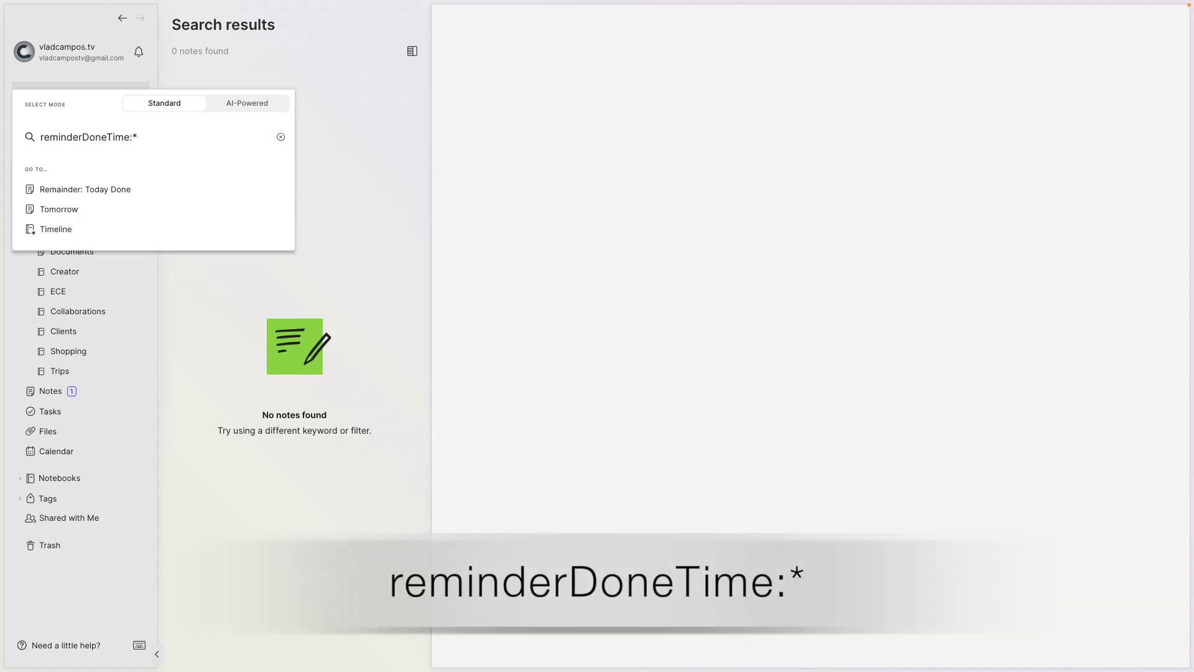
key(Return)
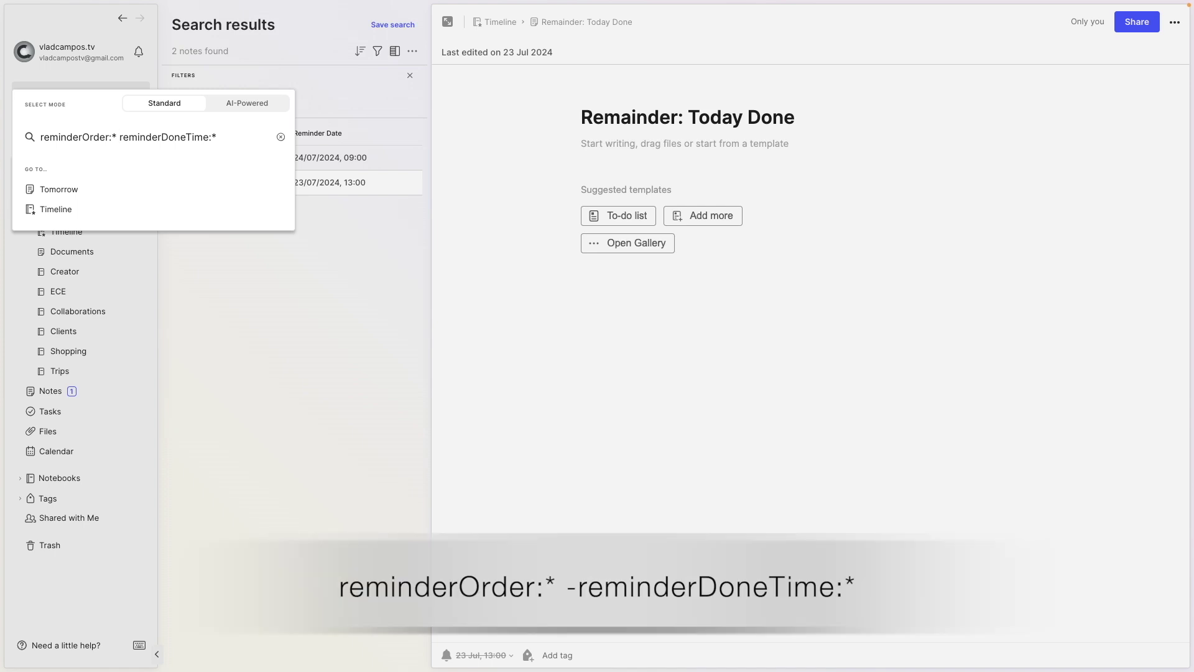
Search reminderOrder:* -reminderDoneTime:* to list the 11 notes with pending reminders.
text(-)
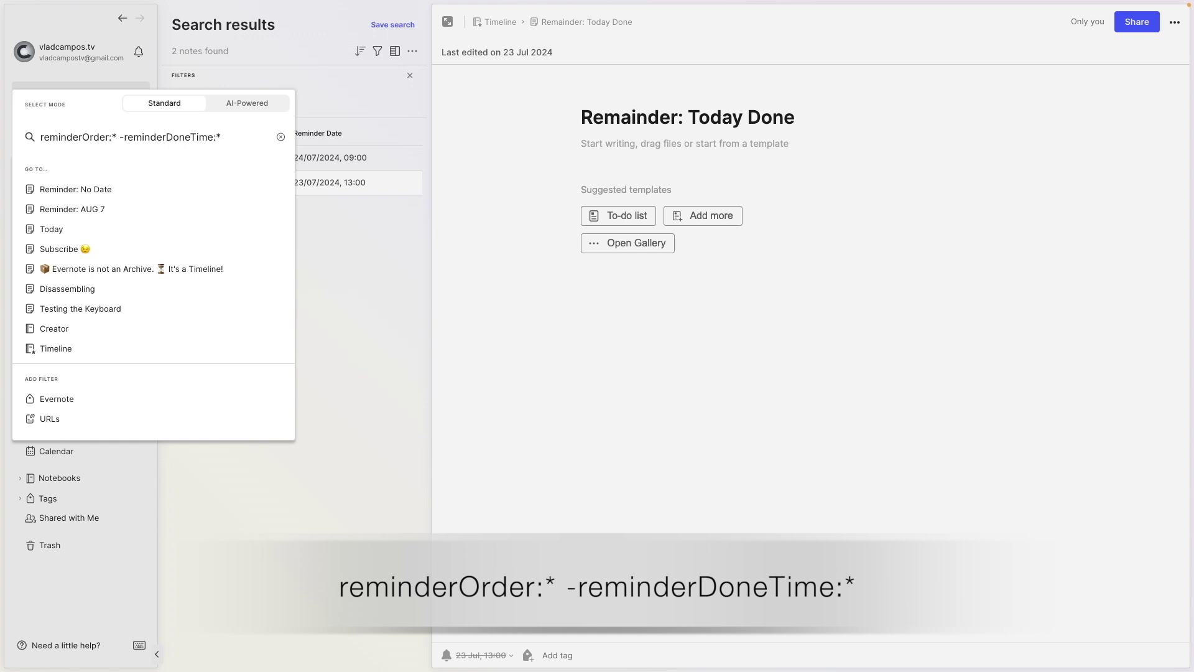
key(Return)
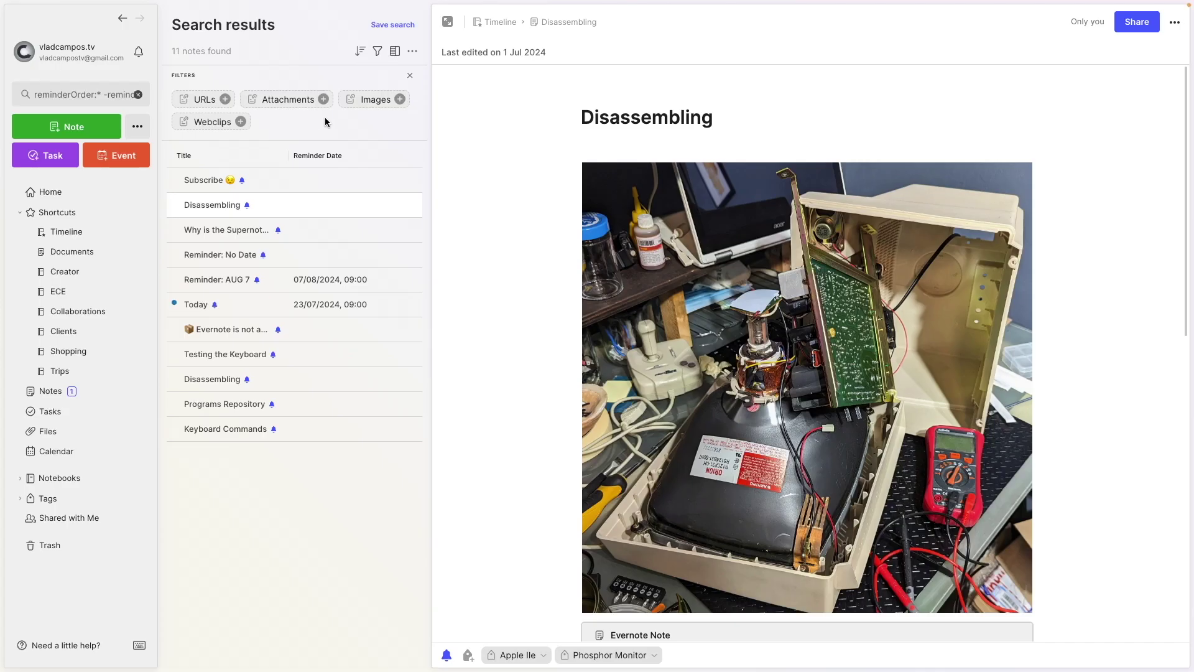
click(80, 100)
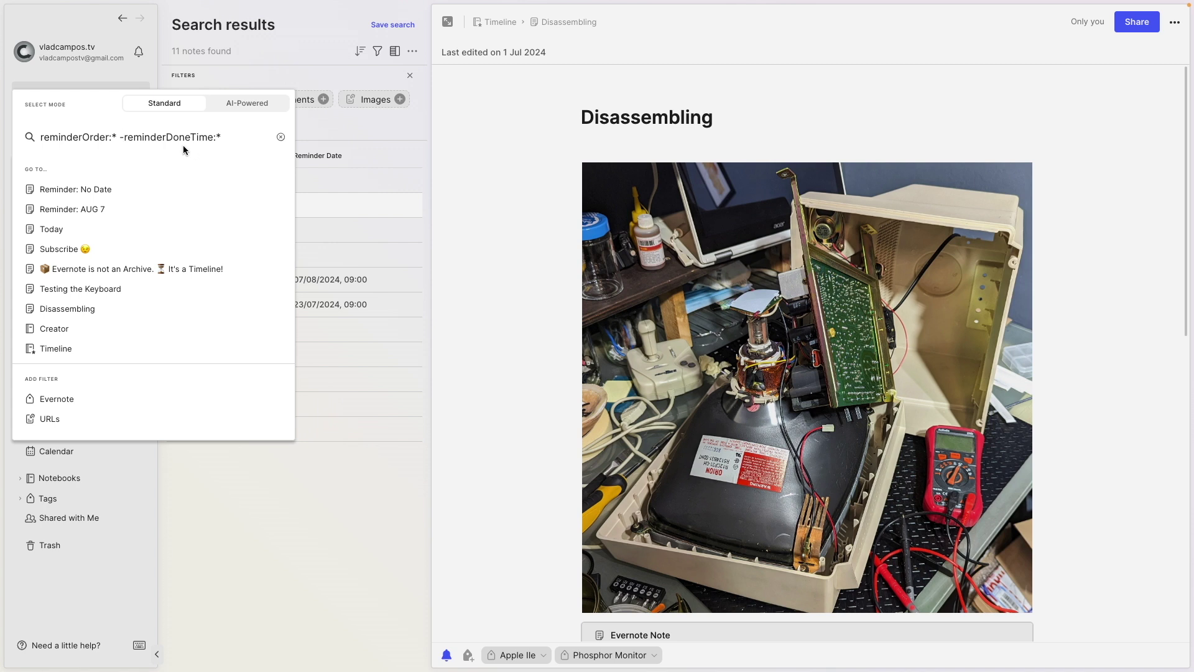
Save the current reminder search as 'Reminders A' with Add to Shortcuts ticked.
click(314, 135)
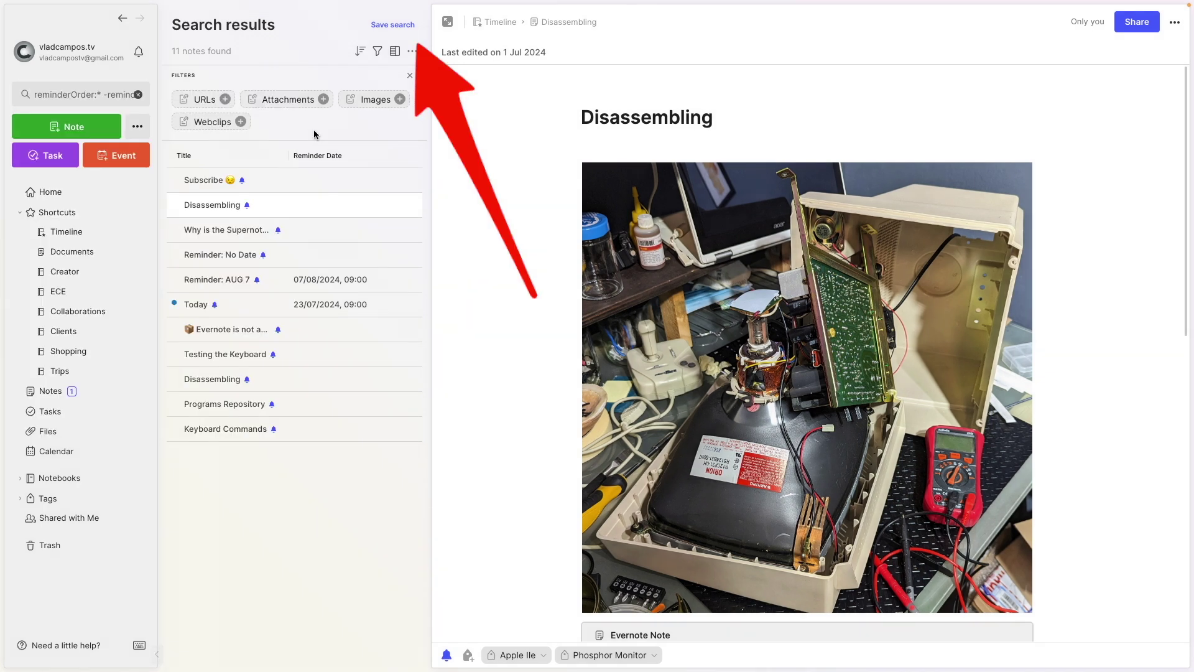
click(399, 26)
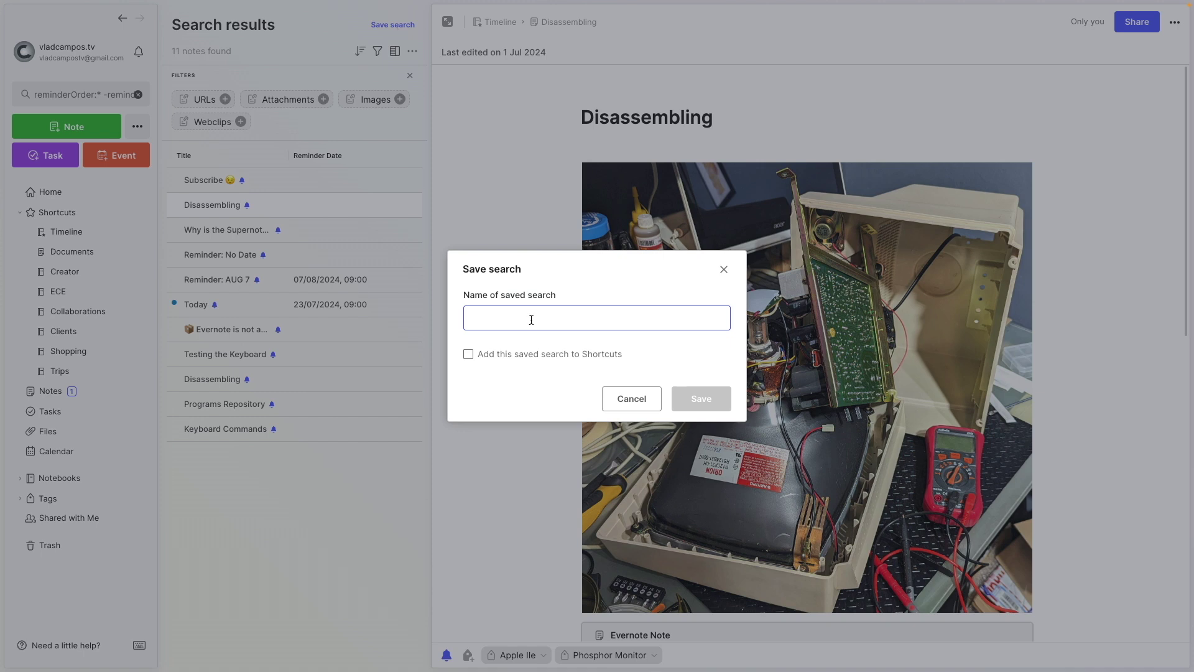
text(Reminders A)
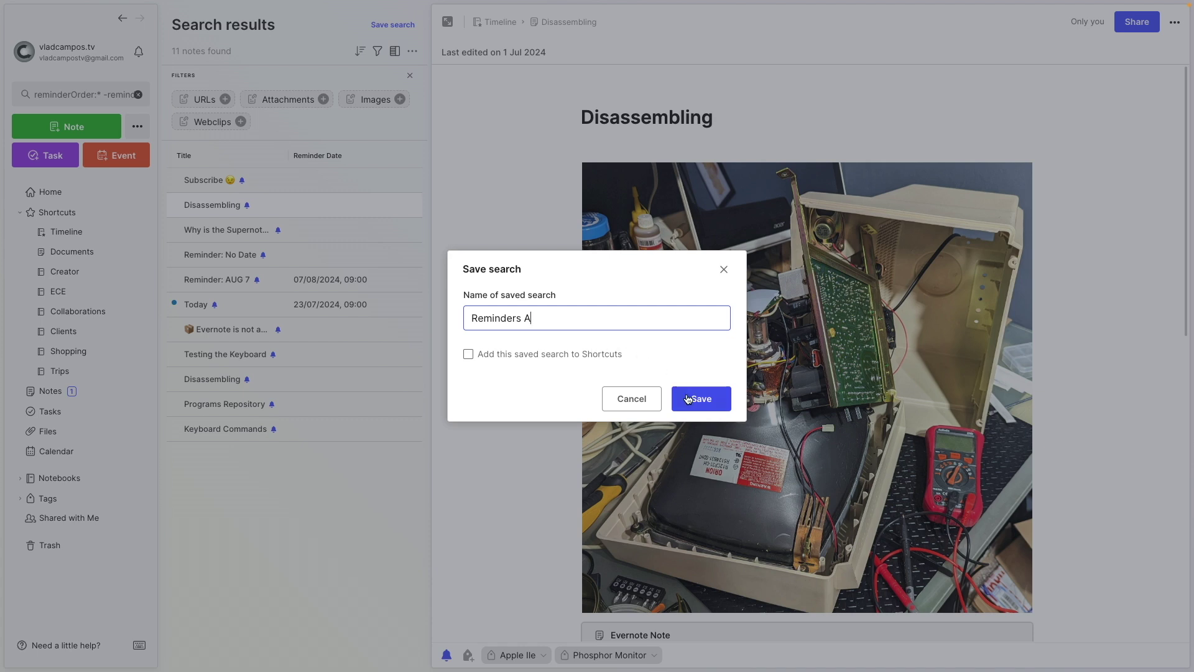
click(469, 354)
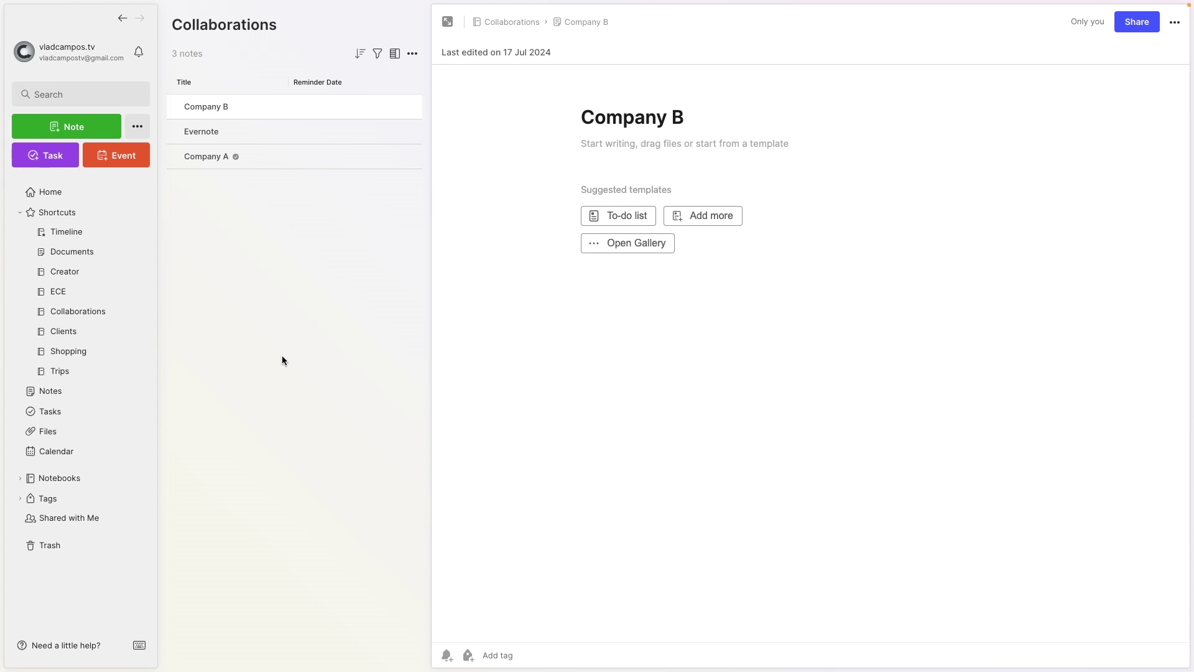
Search everywhere for 'r', open the Reminders A saved search, and select its full query.
click(92, 99)
click(121, 194)
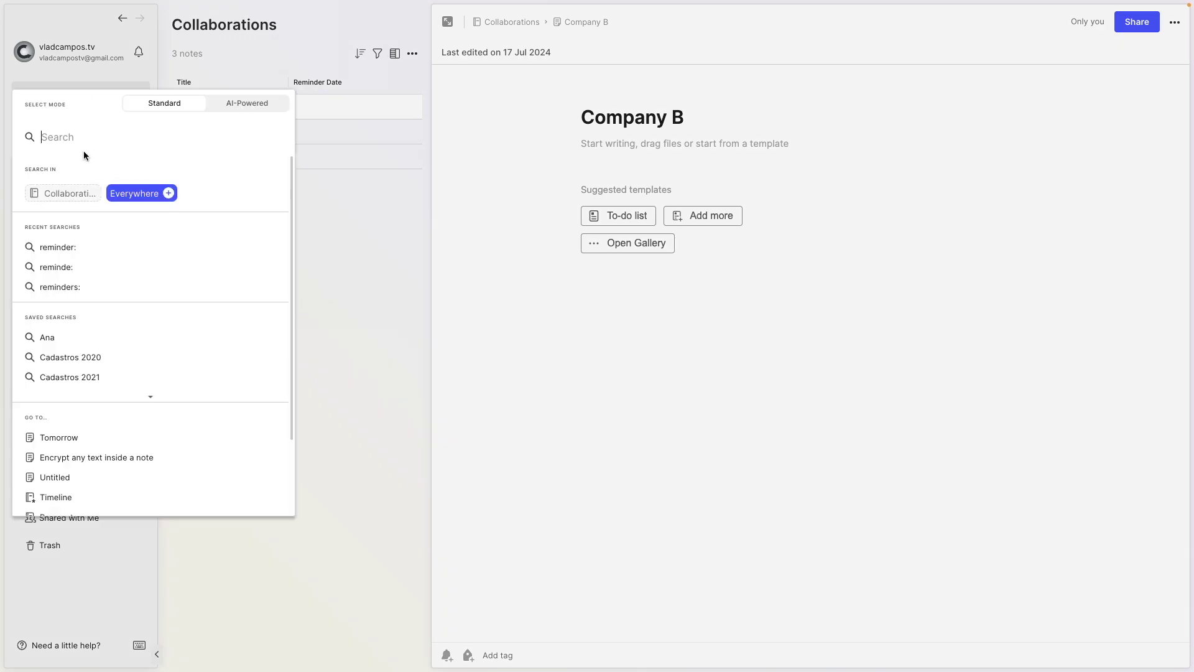
text(rem)
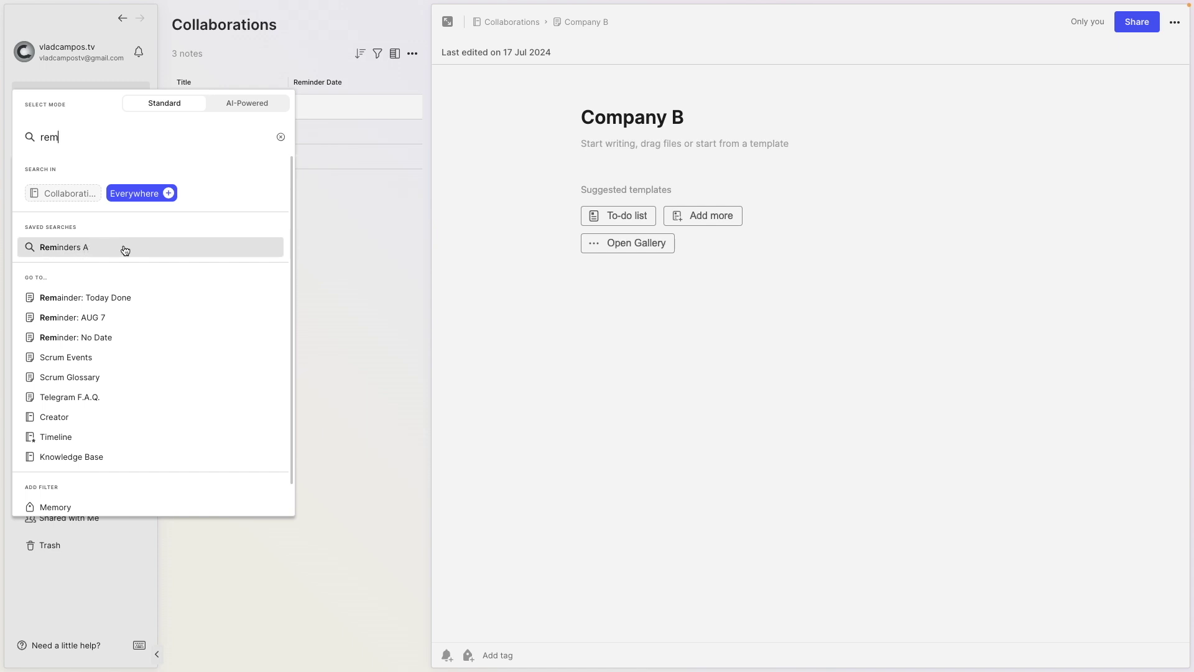
click(124, 247)
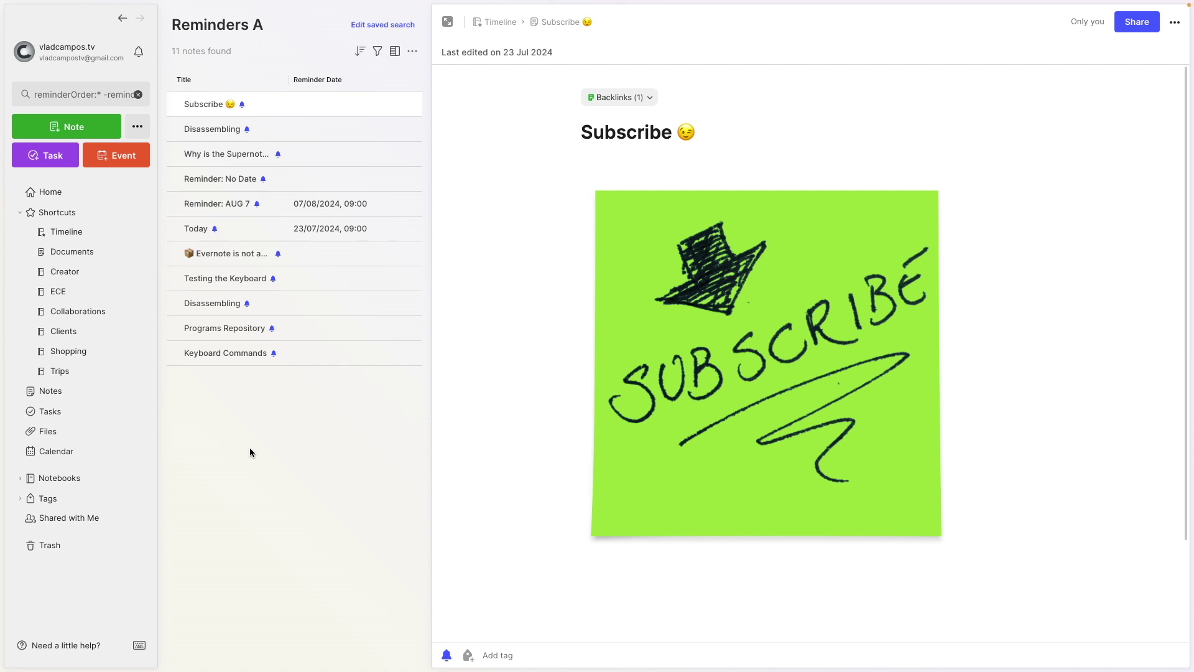
click(97, 94)
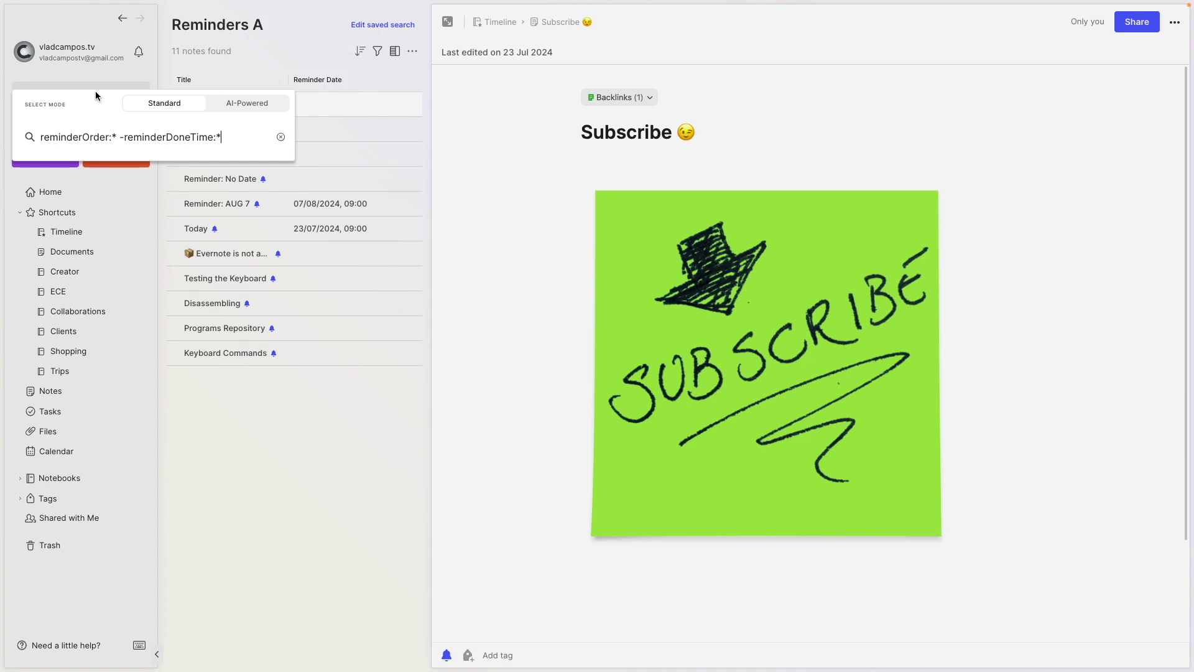
drag(225, 138, 56, 138)
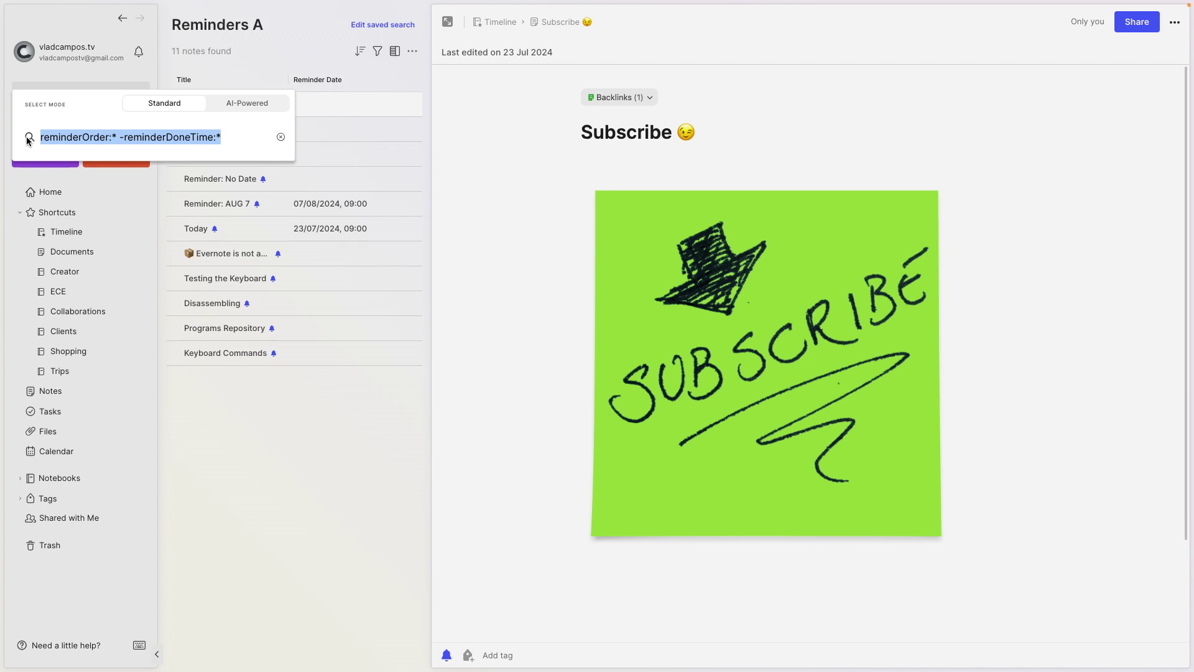
On Home, add a Filtered Notes widget whose keywords filter is the pasted reminder query.
click(67, 191)
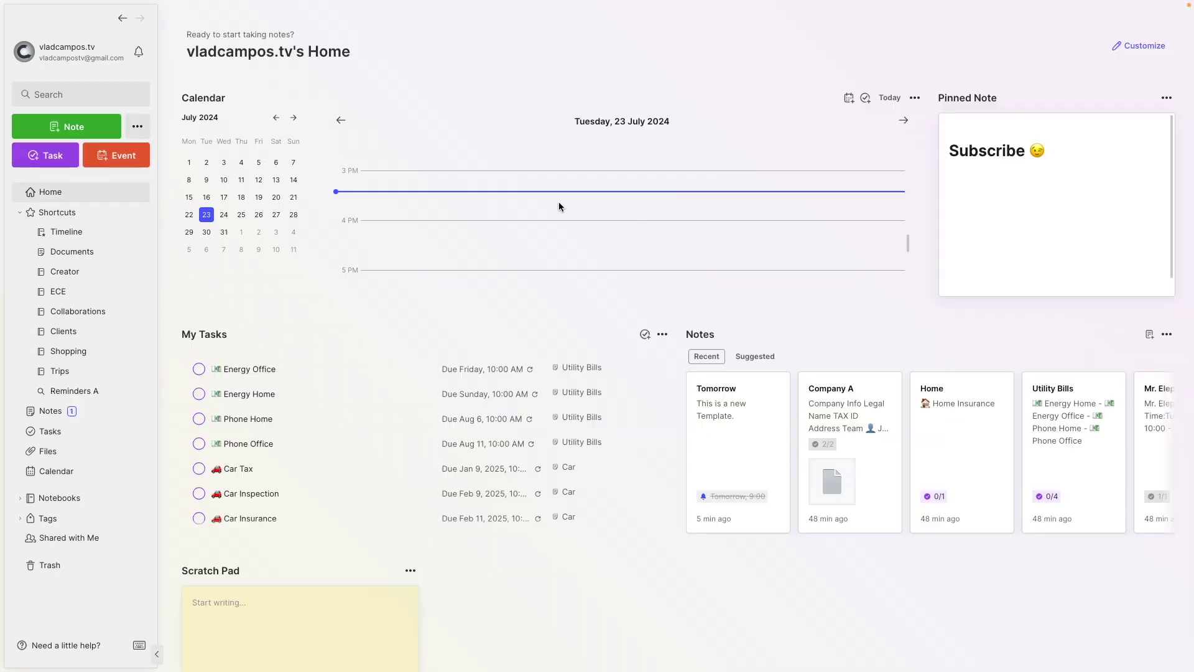
click(1138, 46)
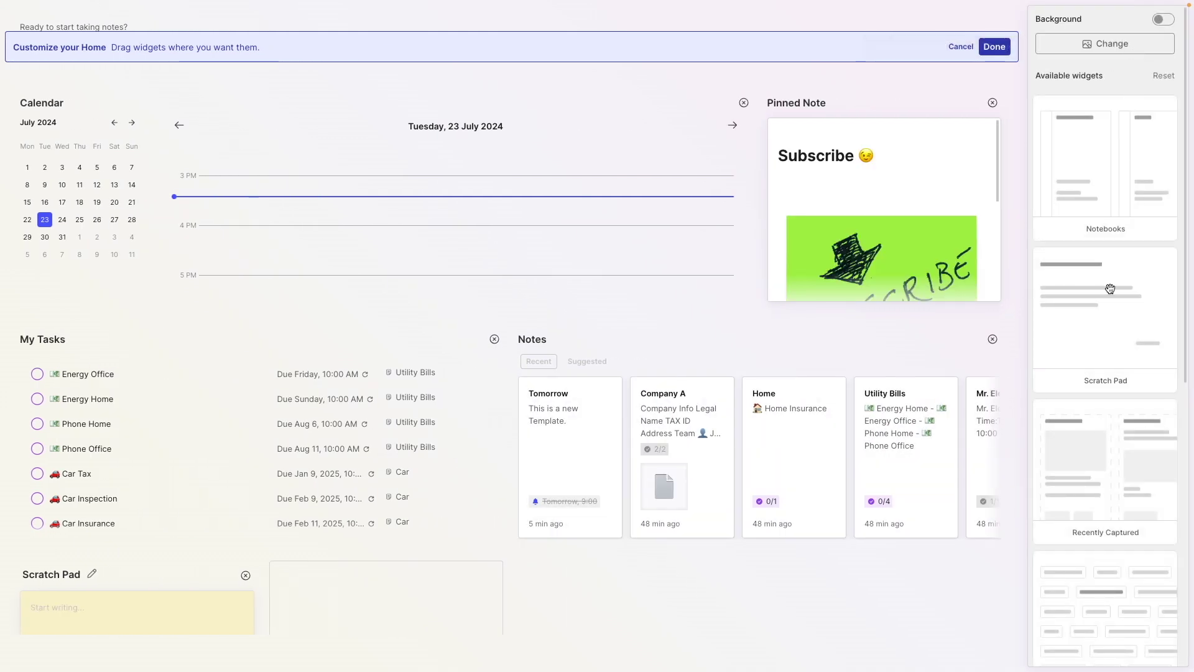
scroll(1105, 289, down, 8)
drag(880, 559, 450, 589)
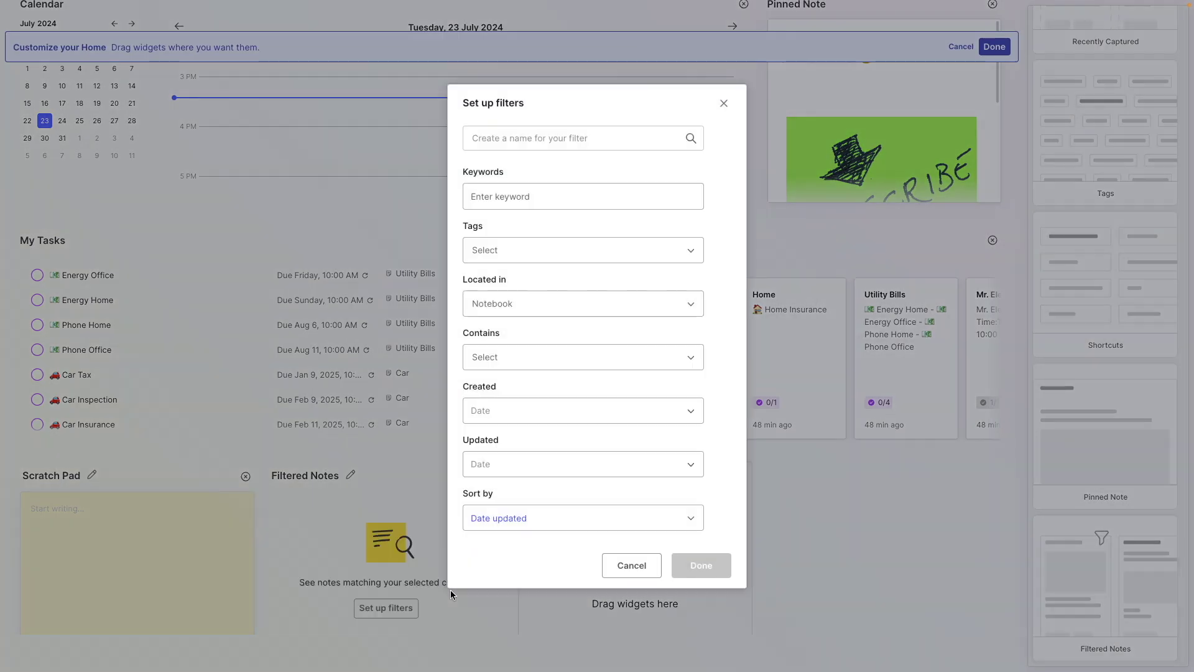
click(522, 198)
text(reminderOrder:* -reminderDoneTime:*)
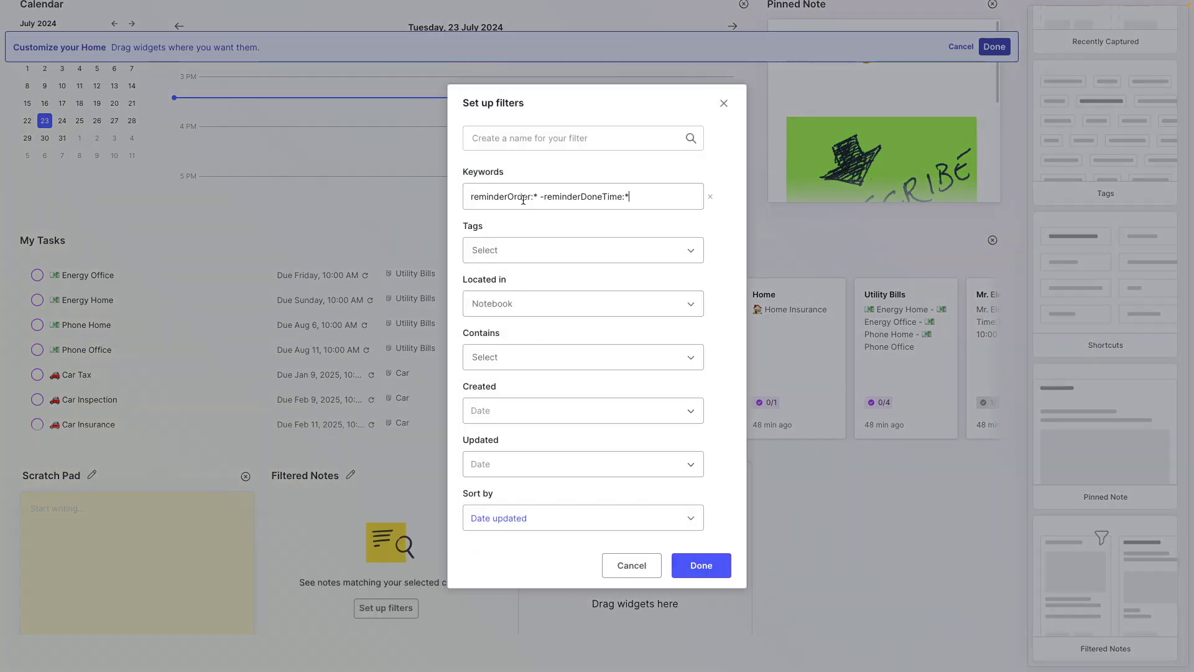
click(705, 566)
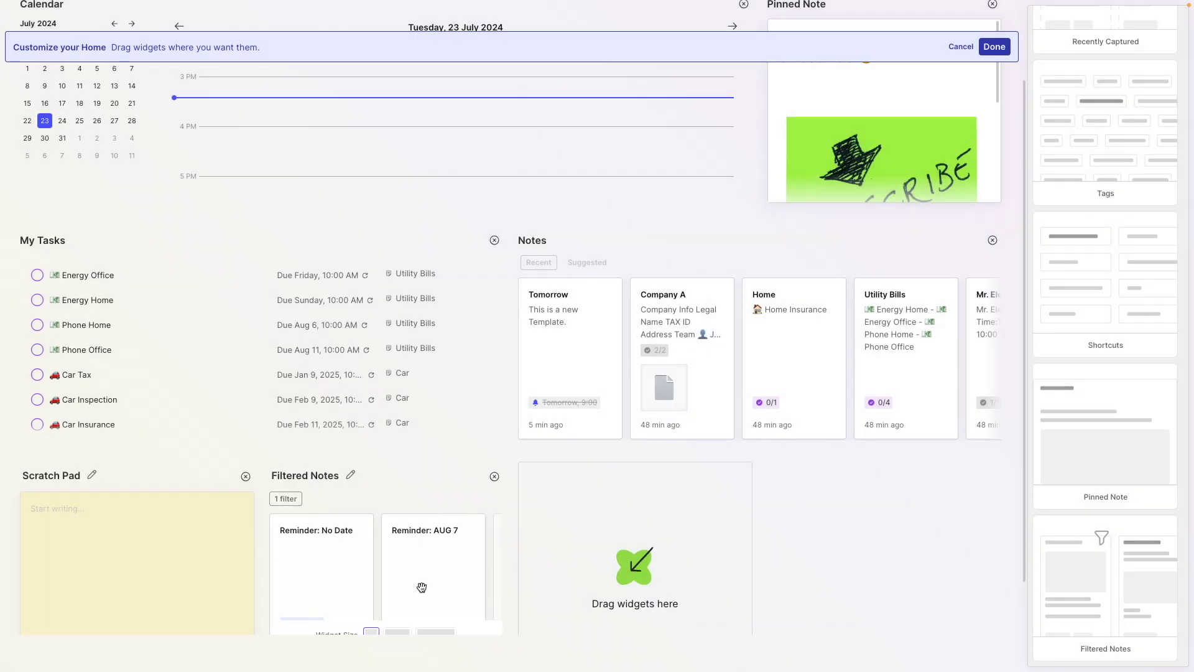
Make the Filtered Notes widget medium size, finish customizing Home, and view all its matching notes.
scroll(376, 576, down, 1)
mouse_move(376, 572)
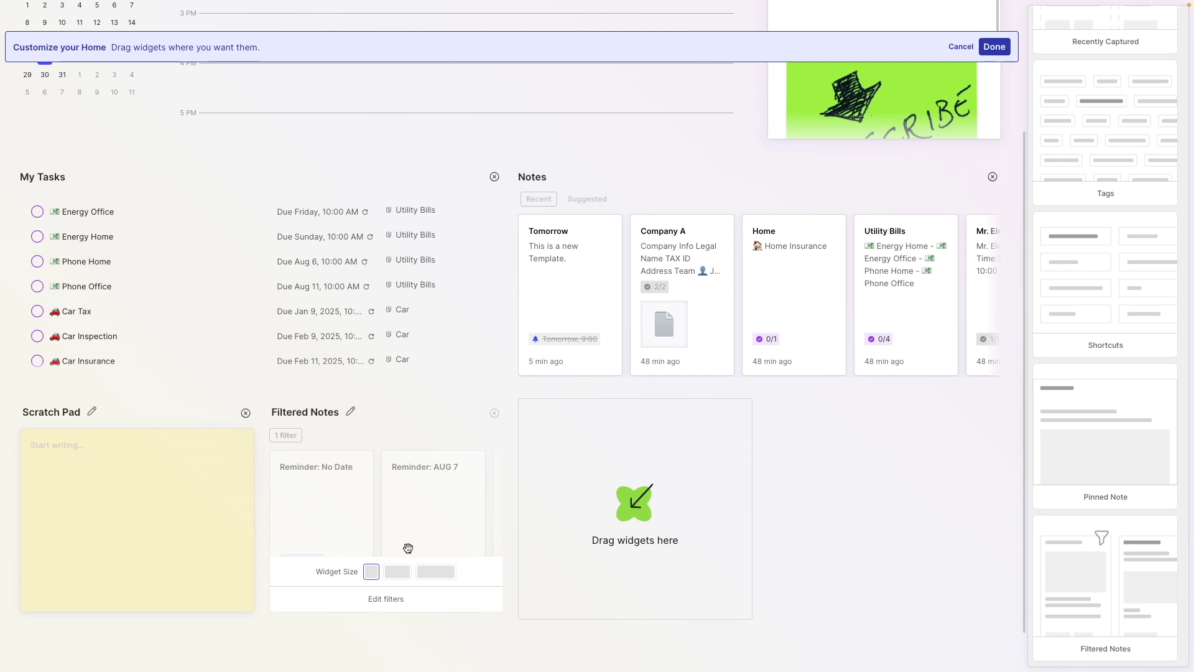
click(395, 571)
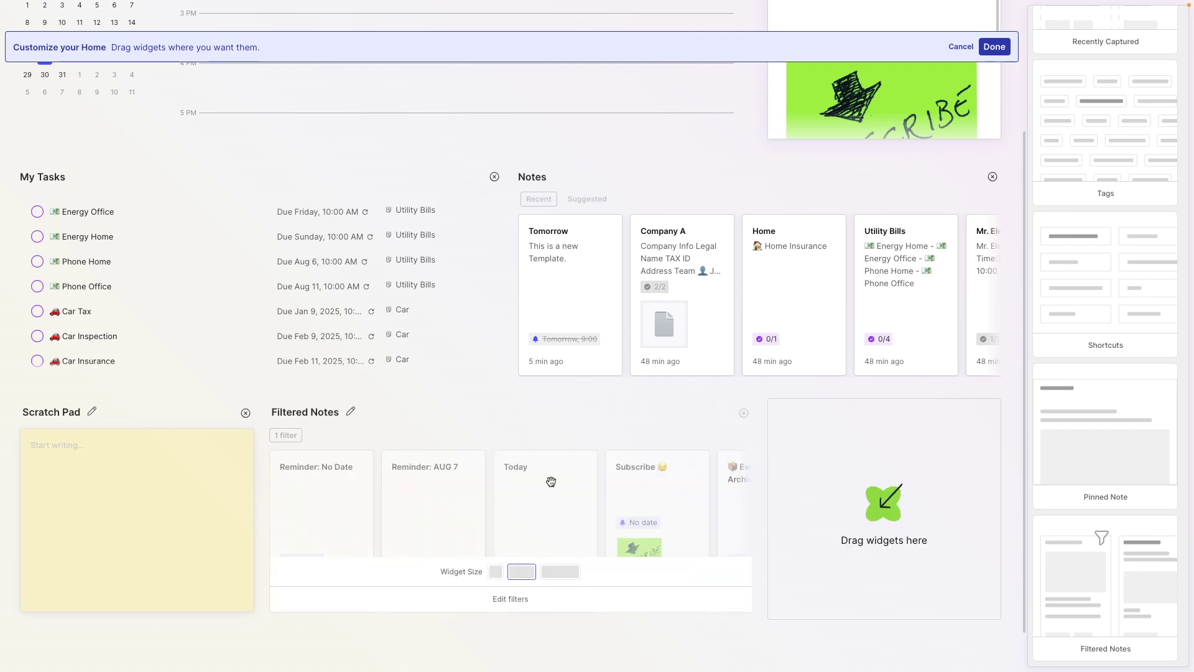
click(994, 47)
scroll(859, 520, right, 10)
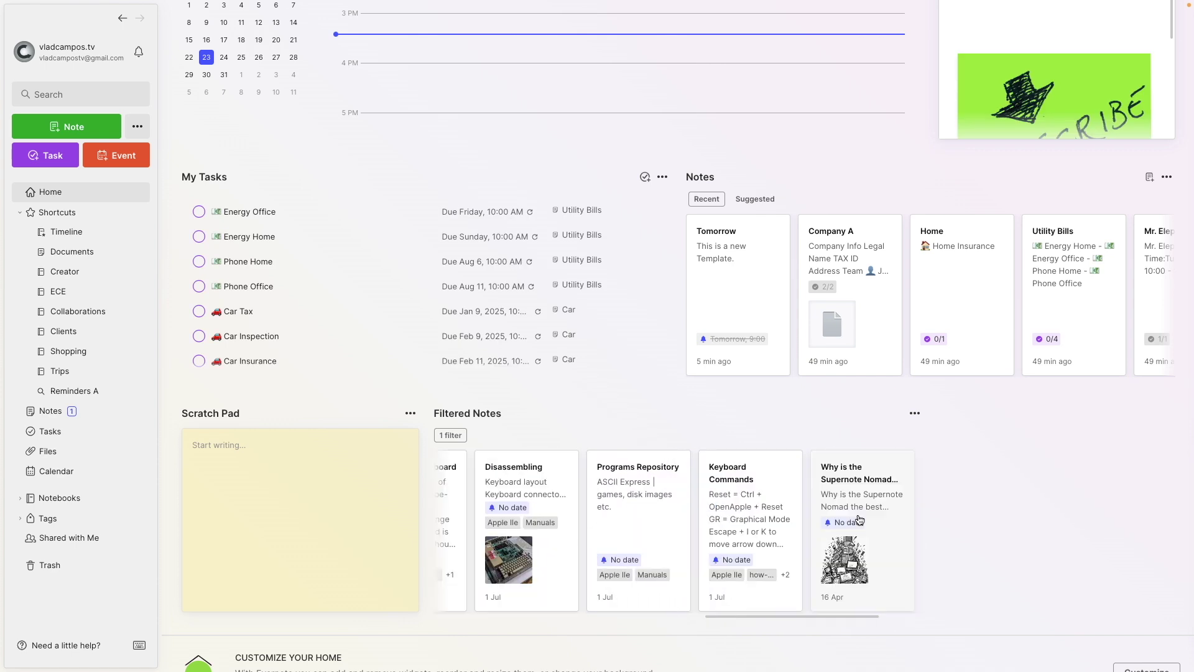
scroll(859, 519, right, 3)
click(858, 521)
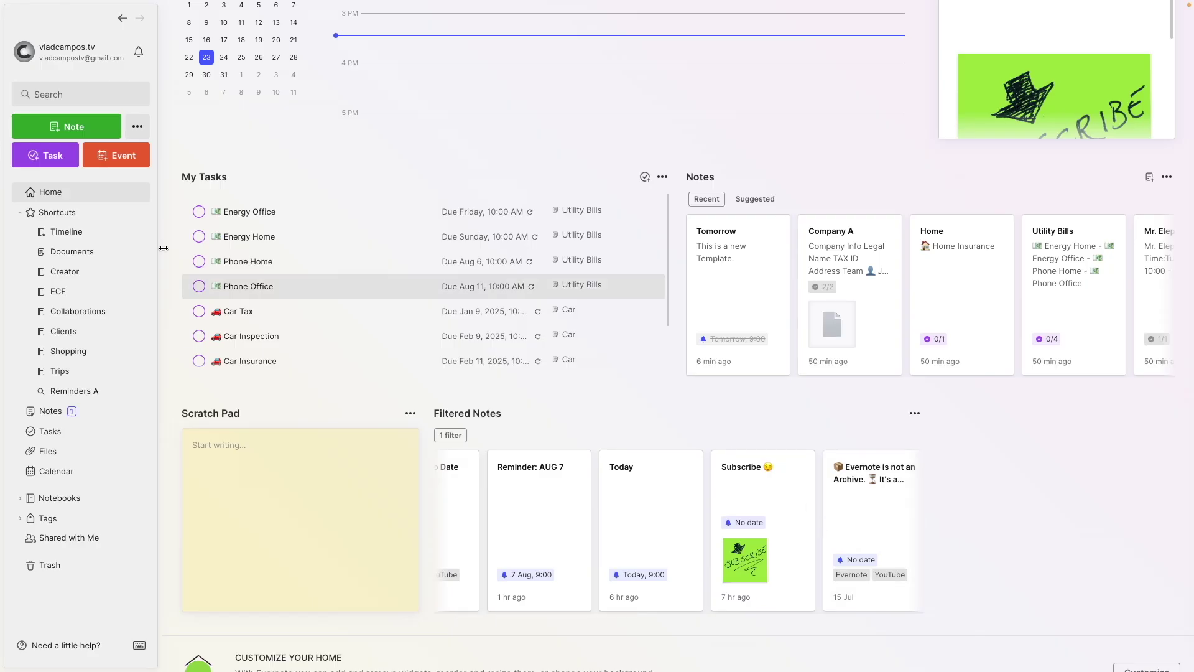
Start a new note search from the sidebar Search box.
click(62, 94)
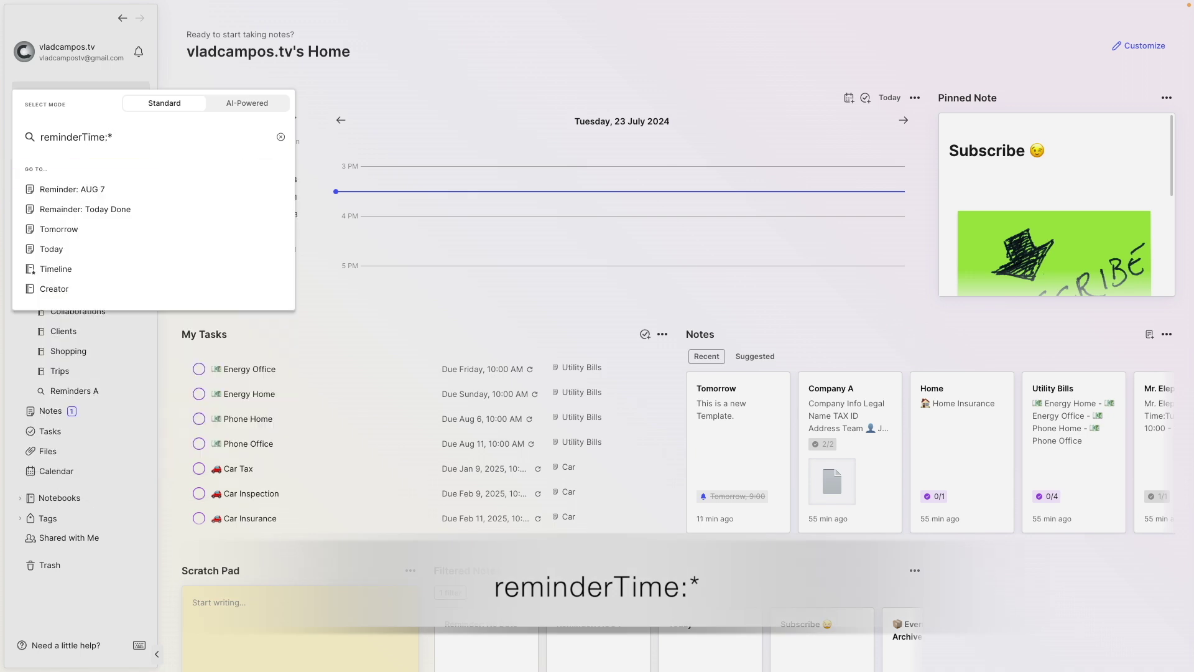
Run reminderTime:*, then append -reminderDoneTime:* to exclude completed reminders.
key(Return)
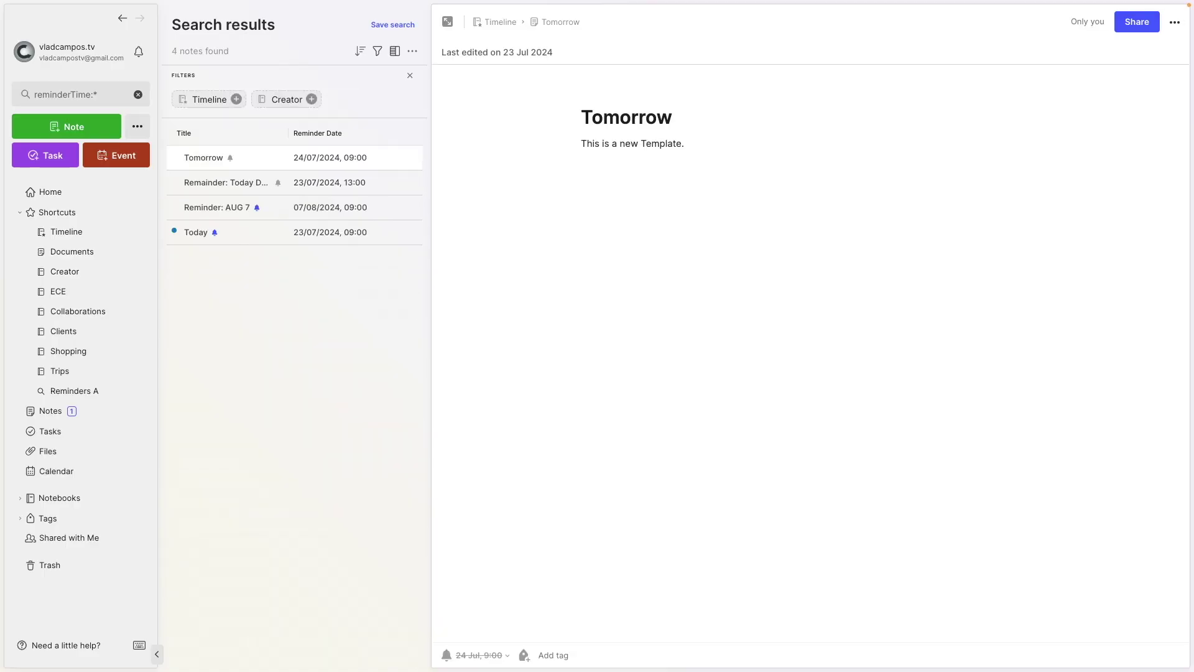
click(118, 97)
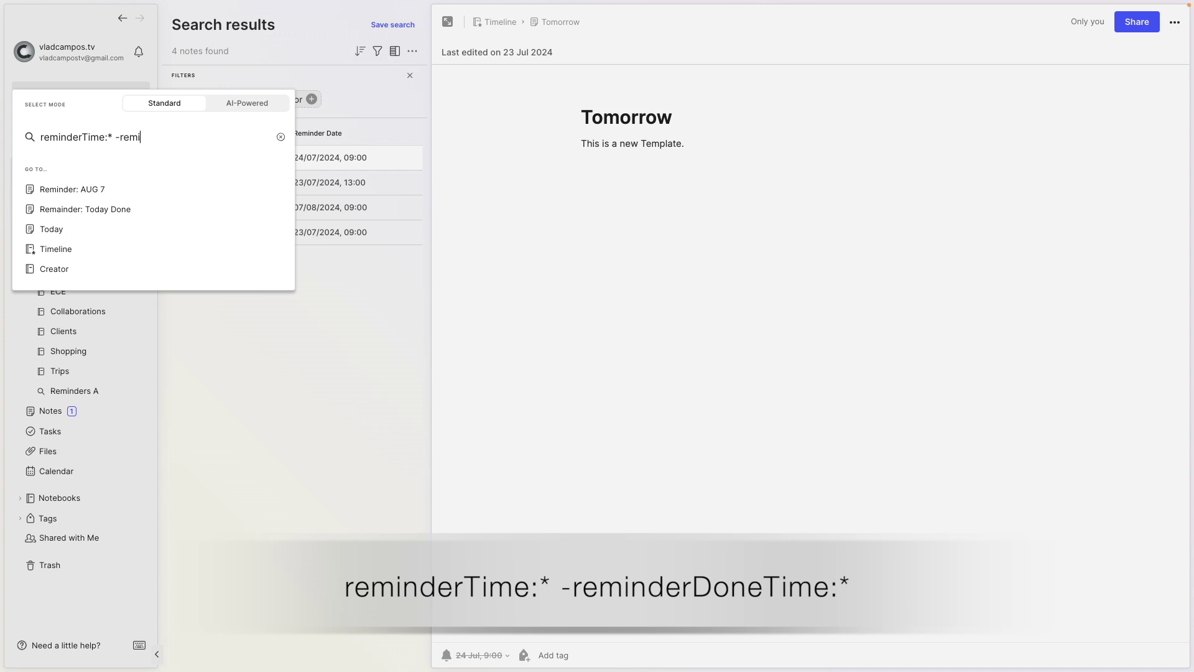
text(-reminderDo)
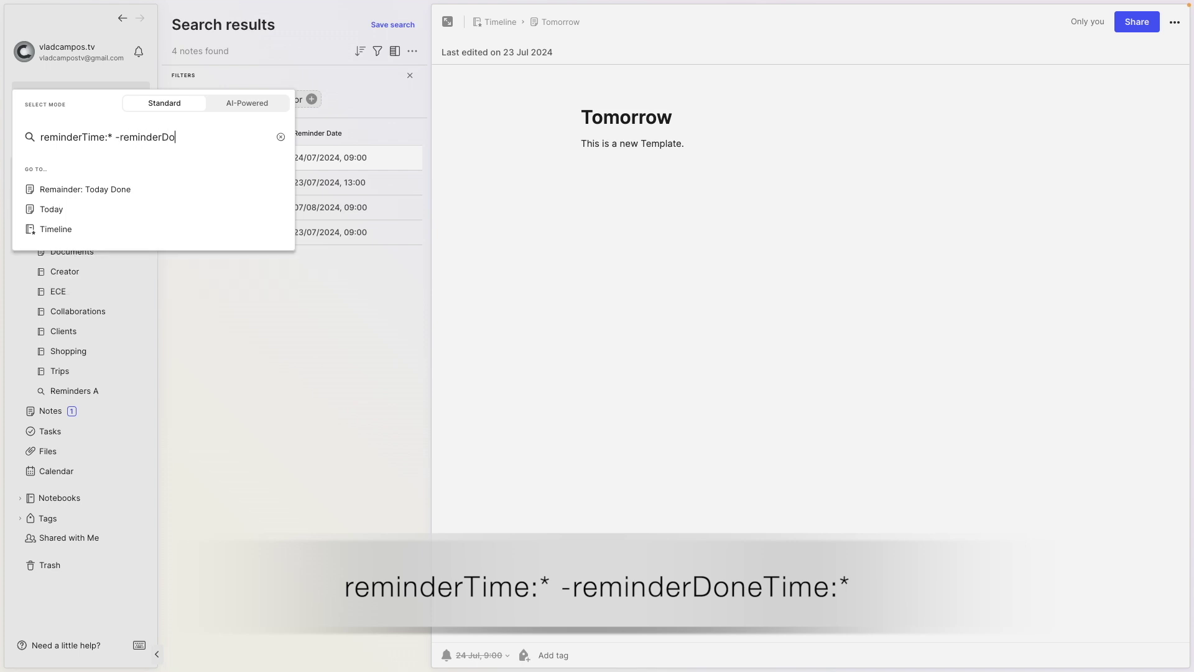
text(neTime:*)
key(Return)
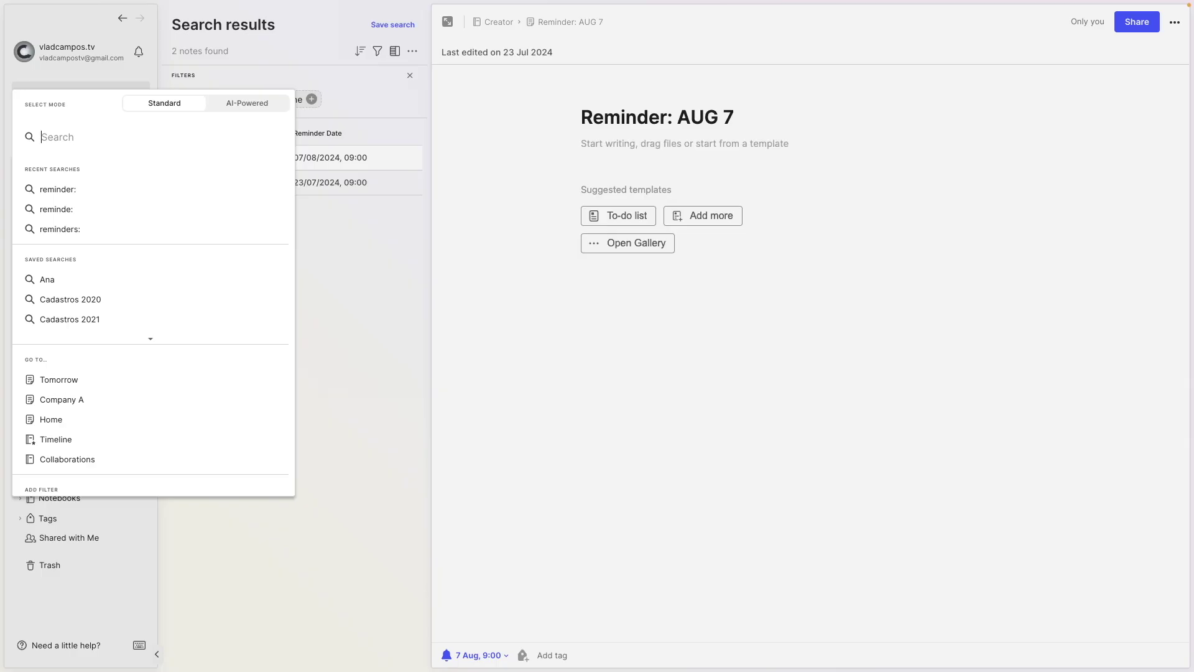
Search for reminderOrder:* -reminderTime:* -reminderDoneTime:* to find undated, unfinished reminders.
text(remind)
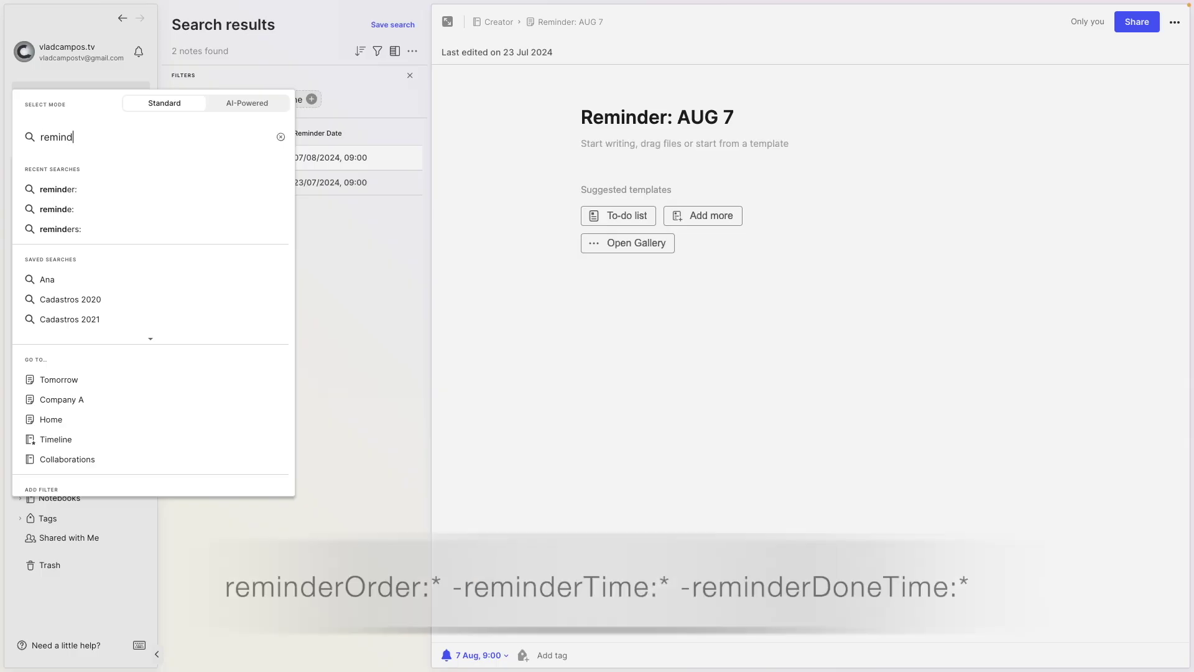
text(erOrder)
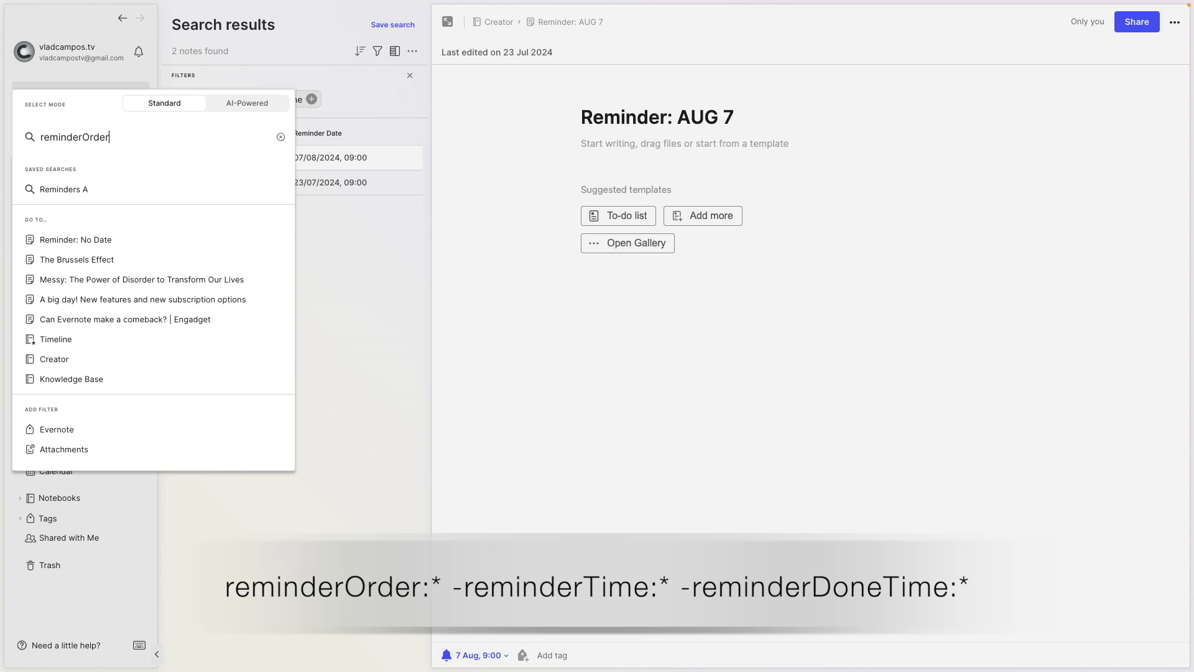
text(:* -)
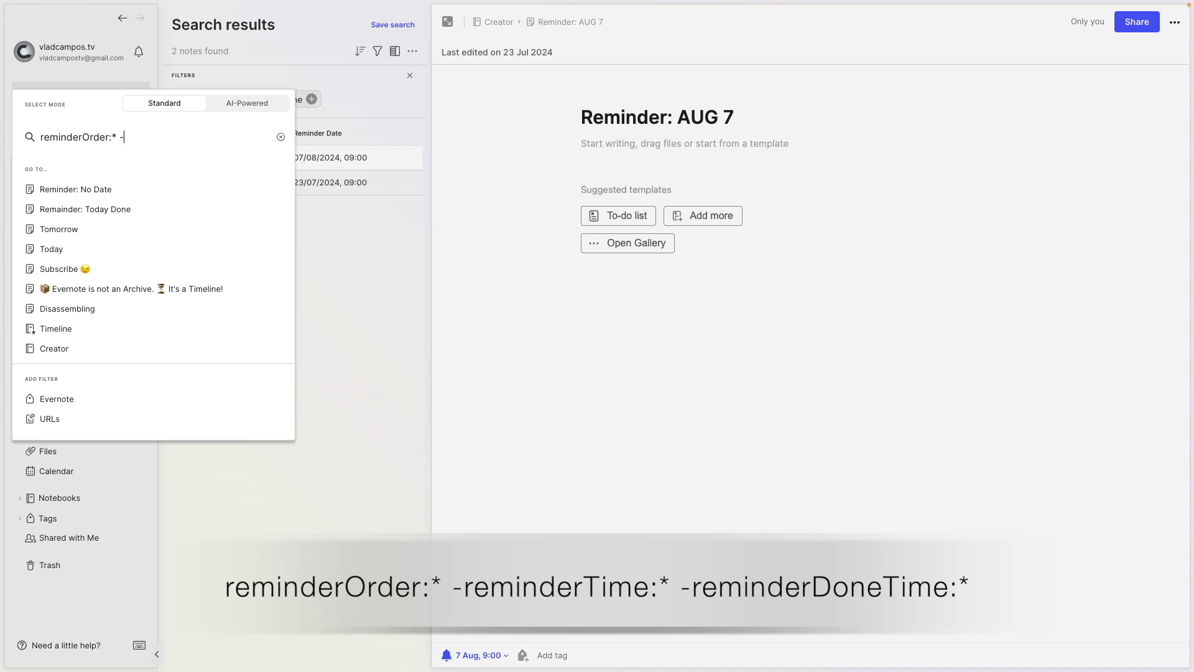
text(reminderT)
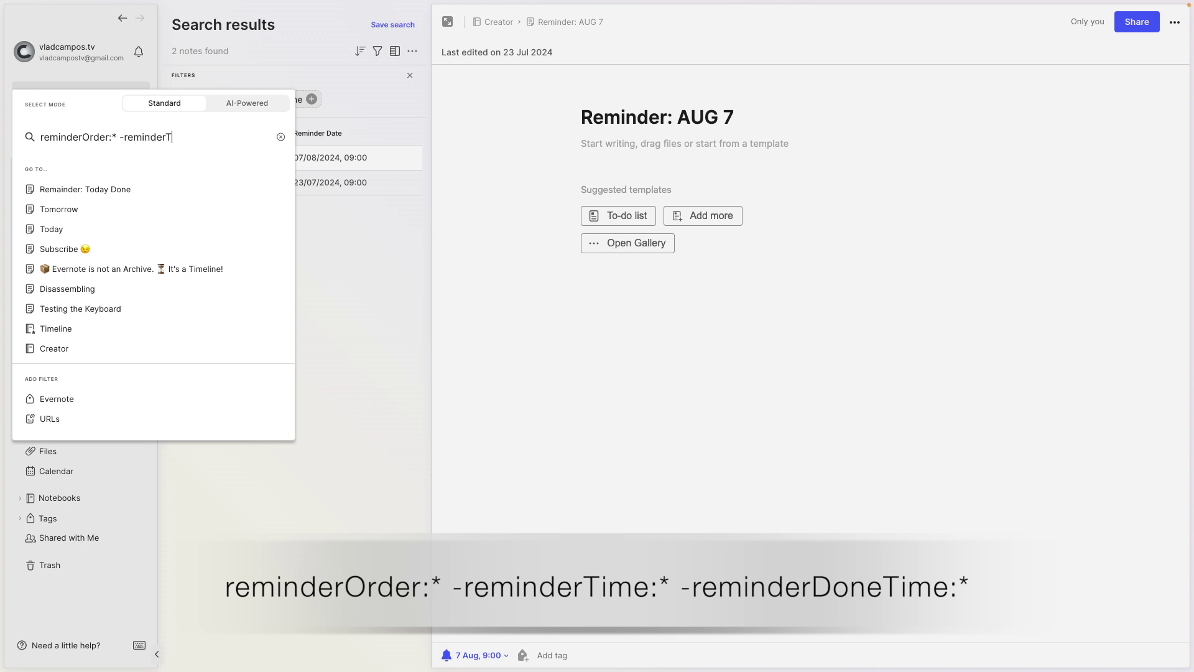
text(ime:*)
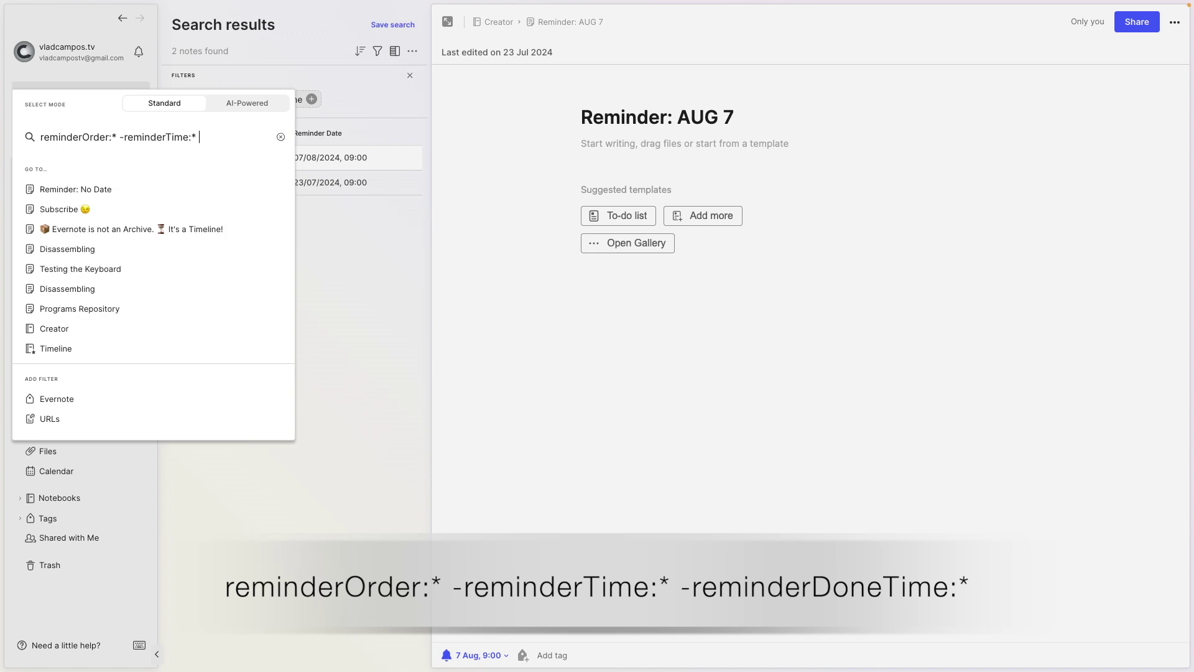
text( -reminderDoneTime:)
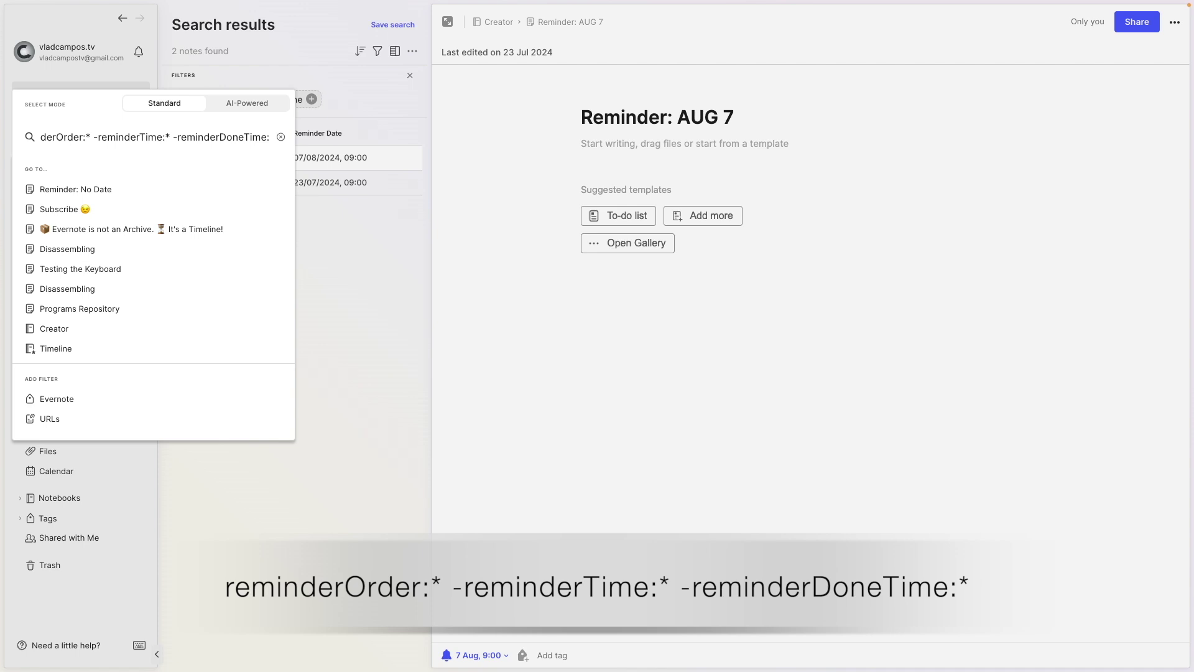
text(*)
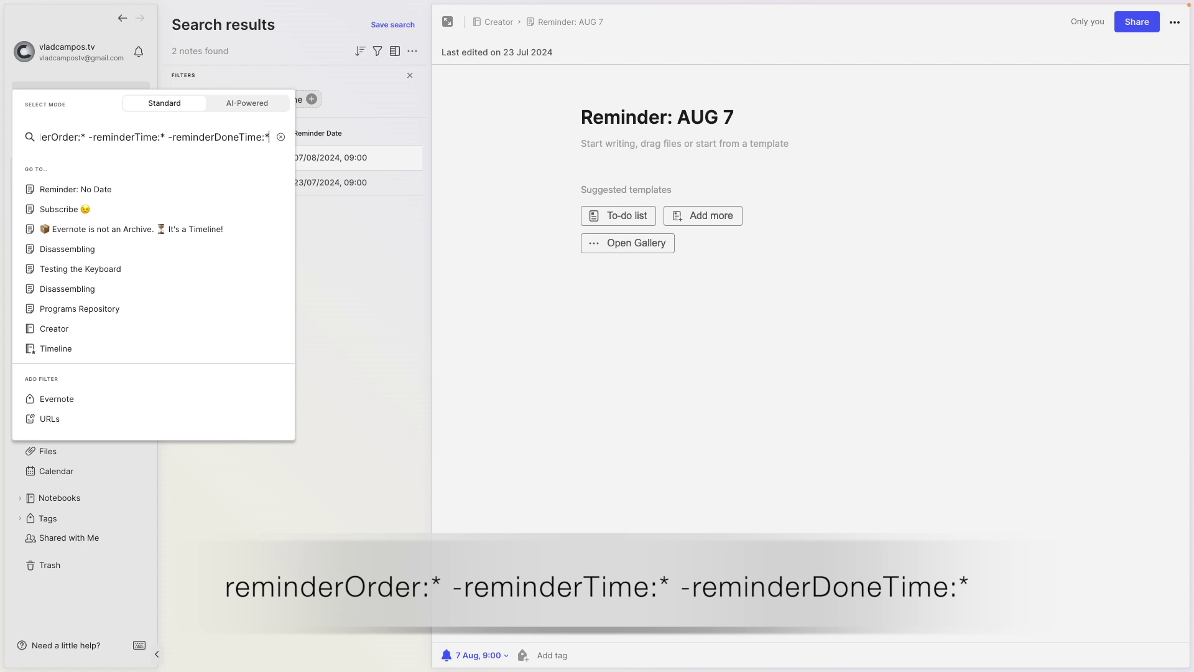
key(Return)
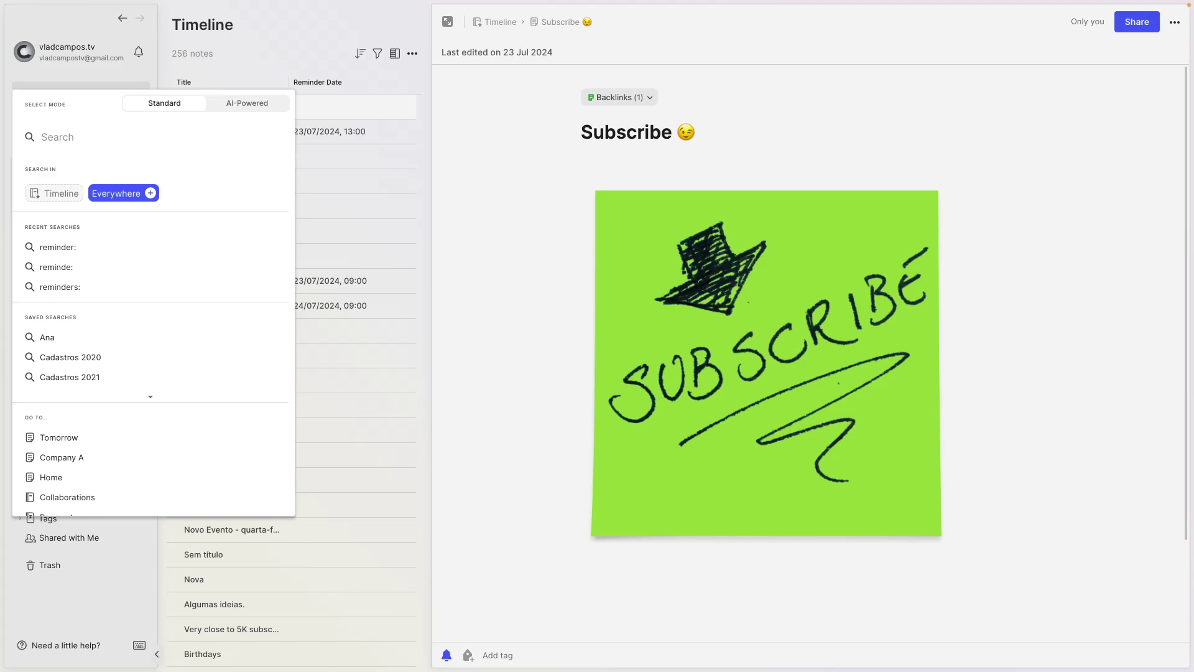
Search reminderTime:day, then add -reminderTime:day+7 to the query.
text(reminderT)
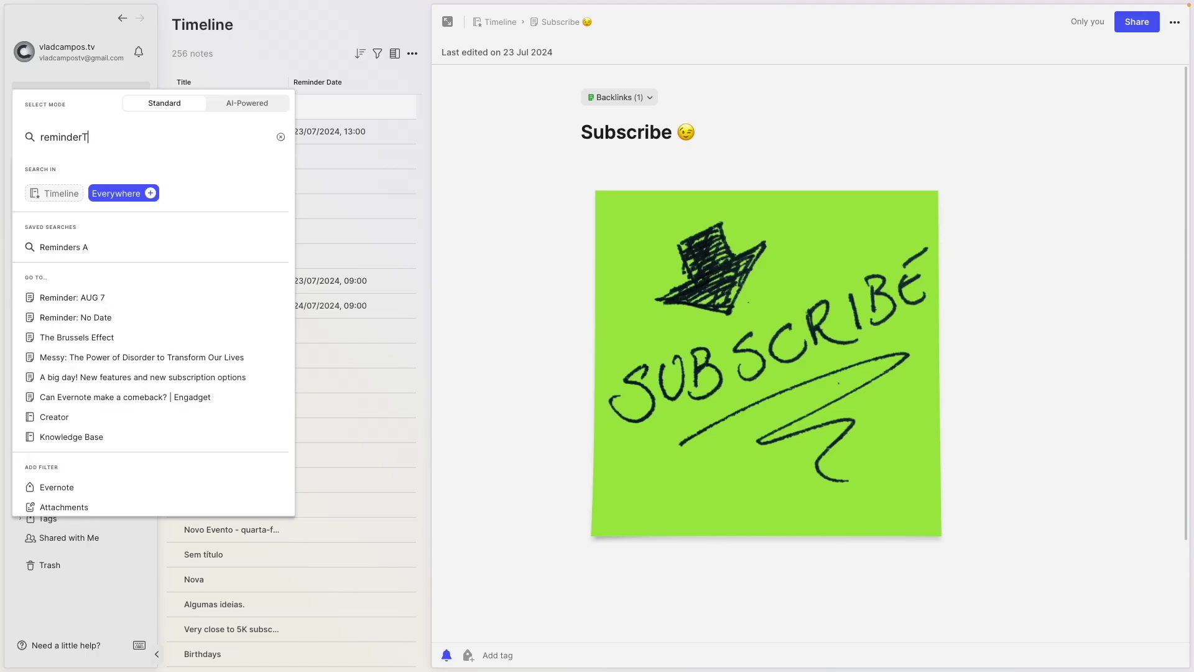
text(ime:day)
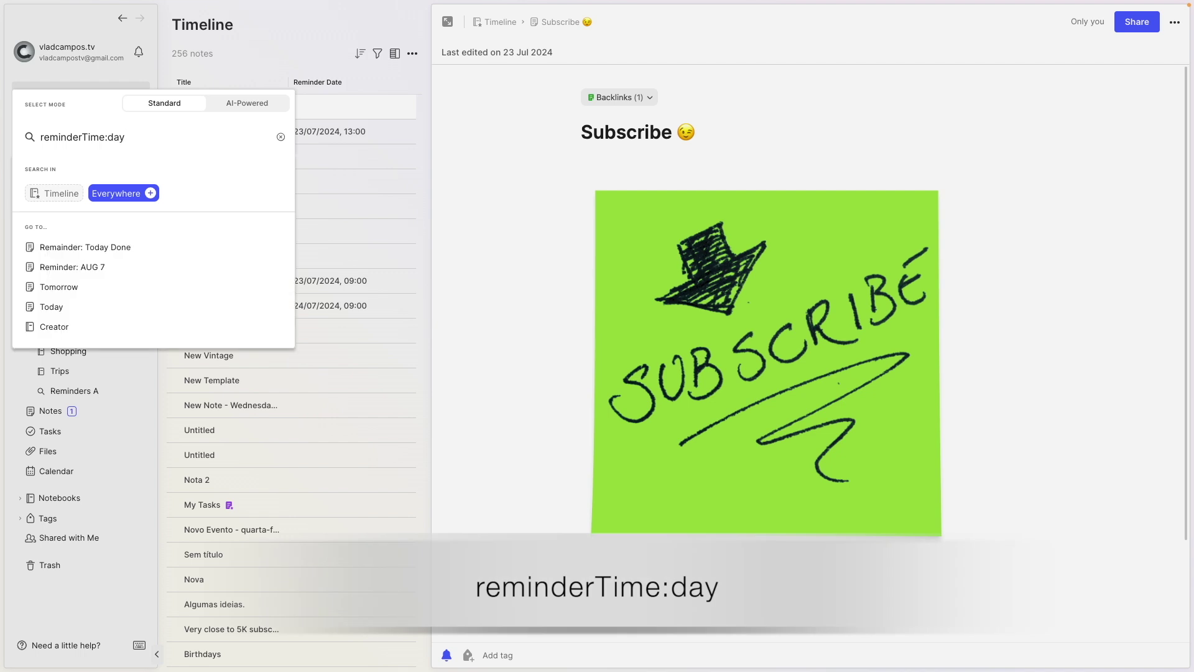
key(Return)
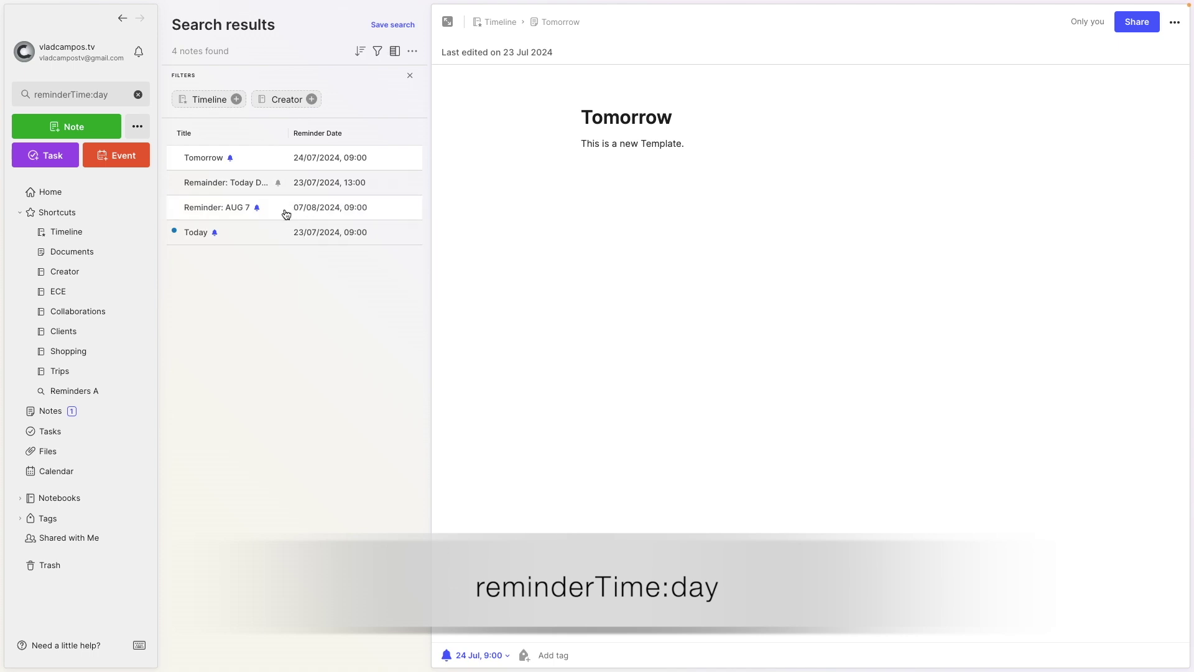
click(110, 91)
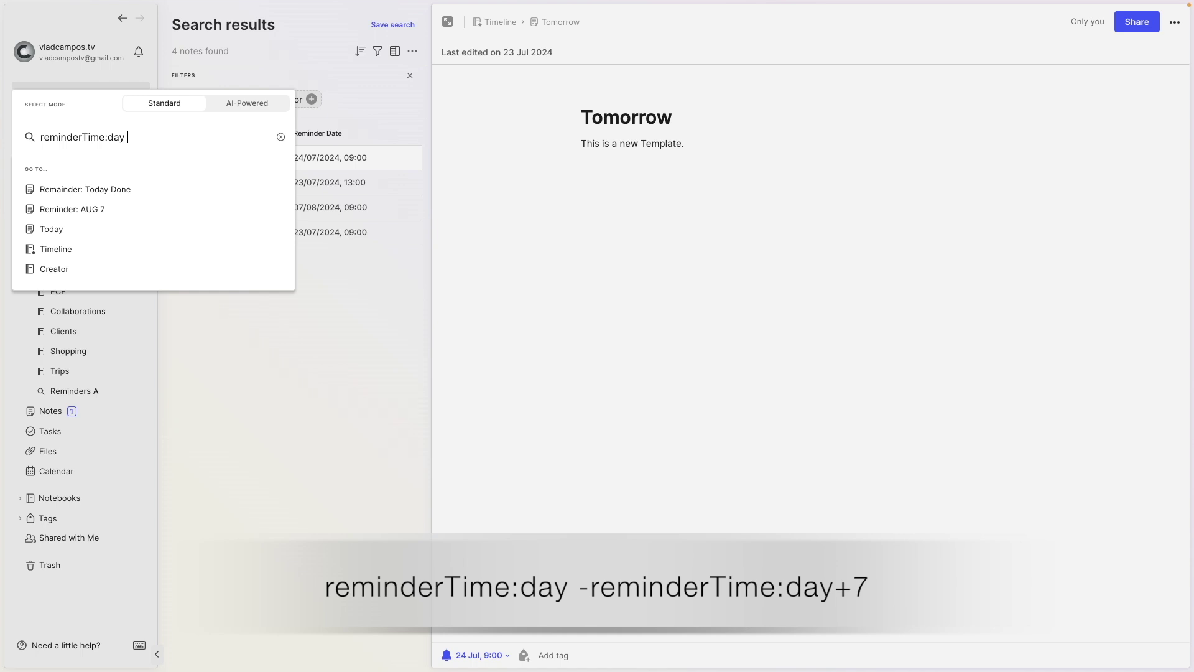
text(-reminder)
text(Time)
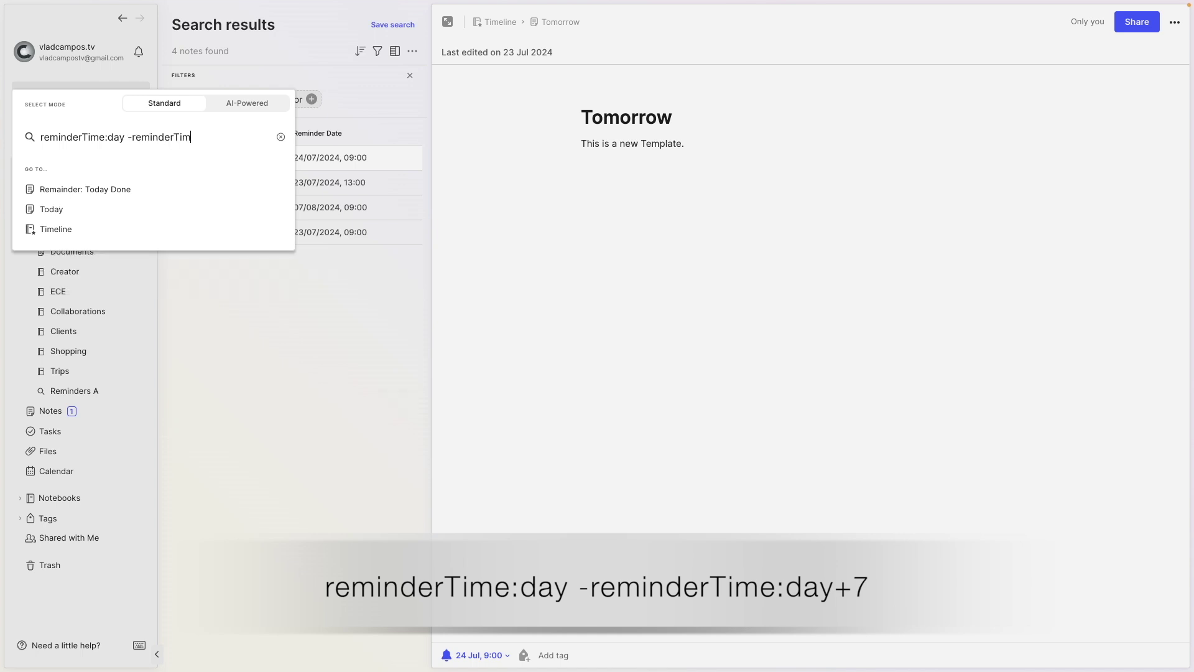
text(:day+7)
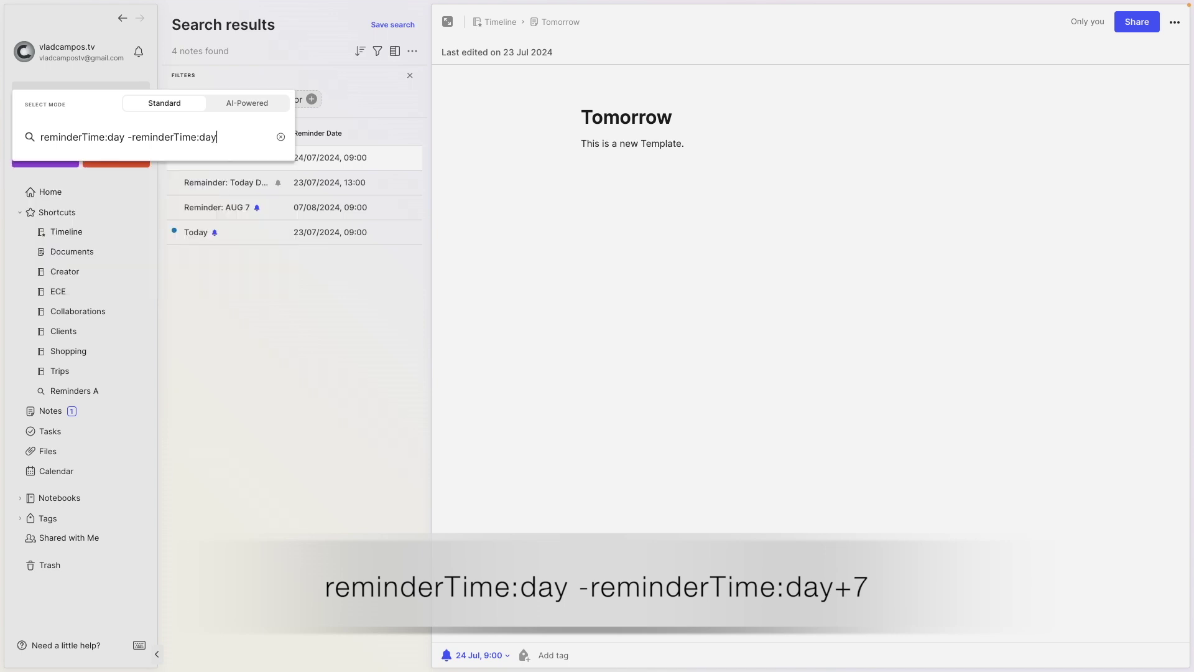